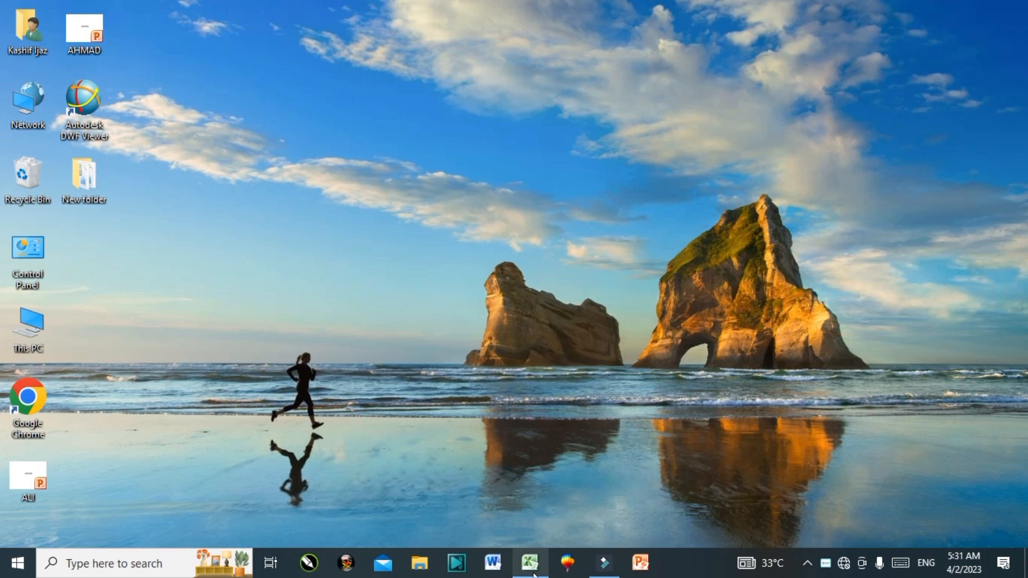
Step: Switch to the sheet no 7 workbook in Excel and auto-fit the width of the Servic life column E
{"action": "left_click", "coordinate": [530, 562]}
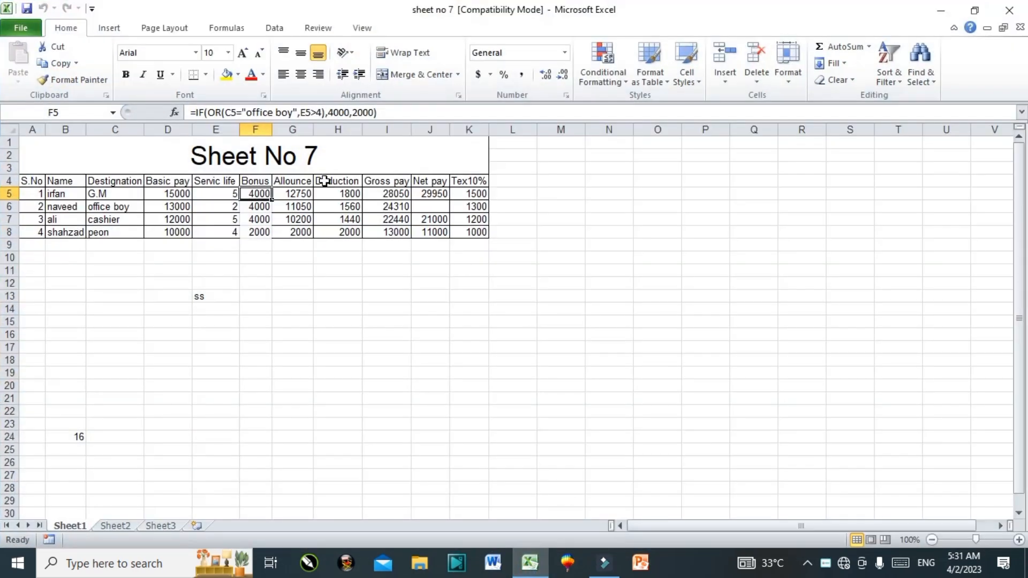
{"action": "left_click", "coordinate": [312, 166]}
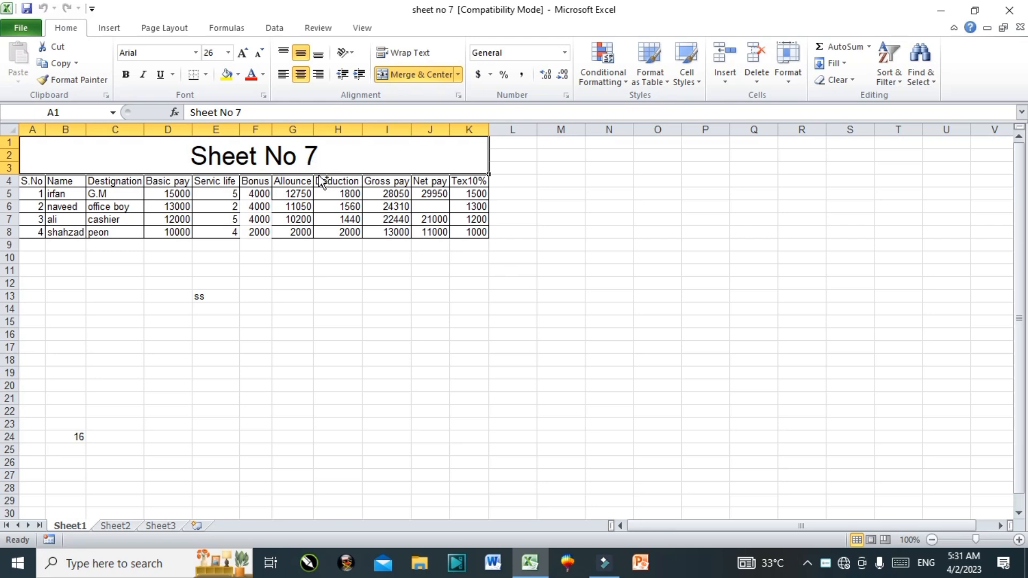
{"action": "left_click", "coordinate": [261, 255]}
{"action": "left_click", "coordinate": [234, 220]}
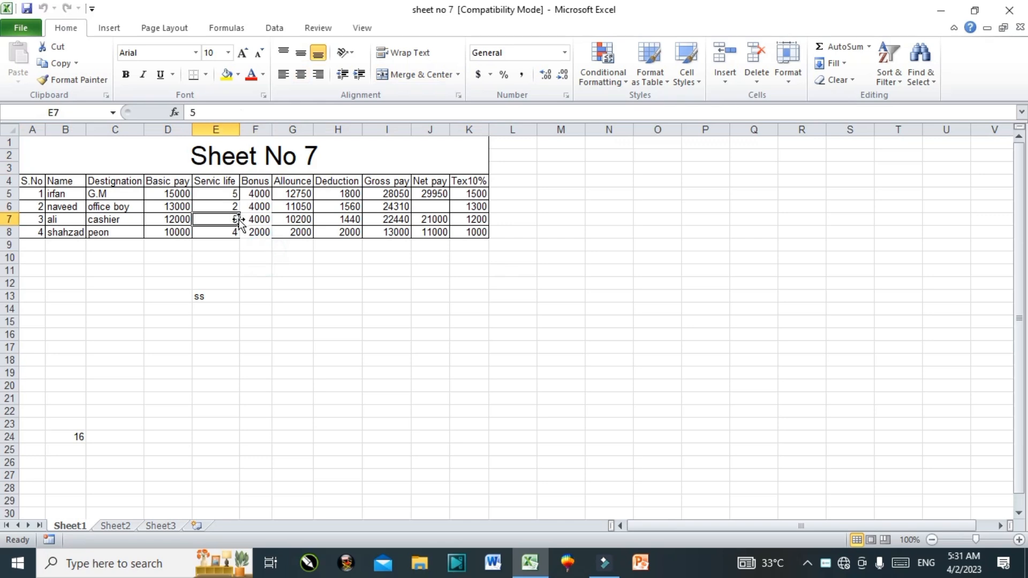
{"action": "double_click", "coordinate": [241, 129]}
{"action": "left_click", "coordinate": [253, 246]}
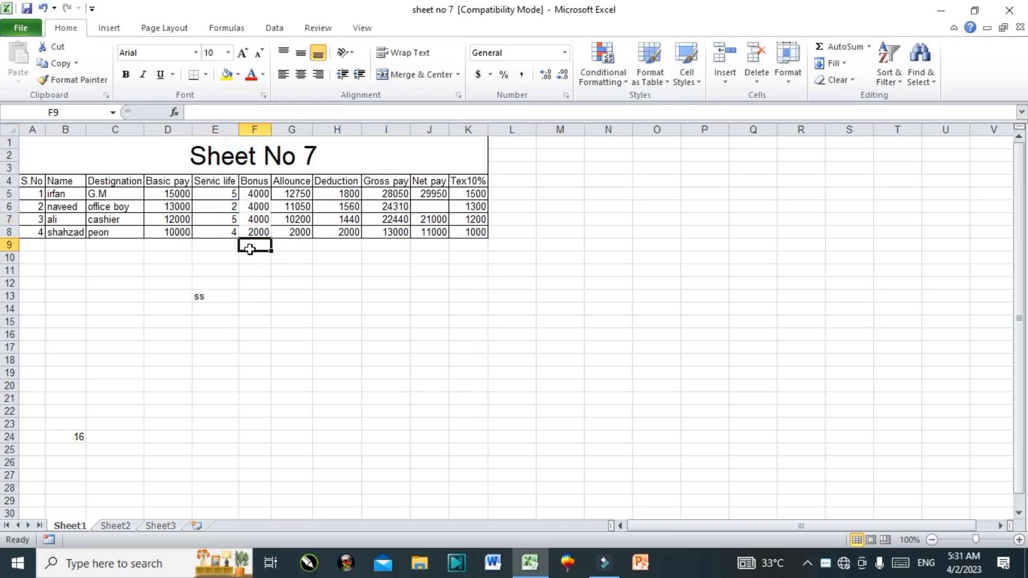
{"action": "left_click", "coordinate": [71, 162]}
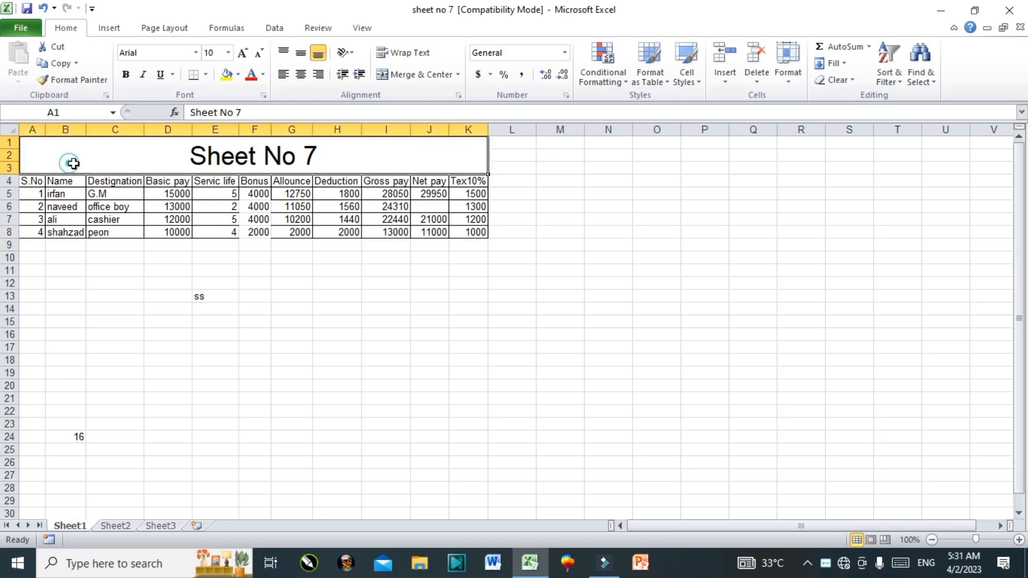
{"action": "left_click_drag", "start_coordinate": [35, 181], "coordinate": [482, 180]}
{"action": "left_click", "coordinate": [232, 200]}
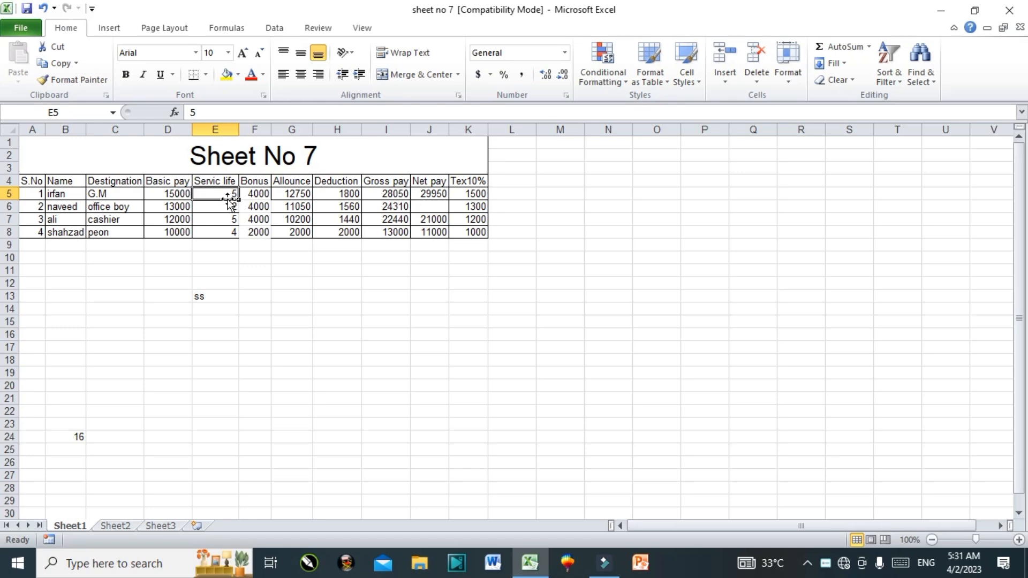
Step: Clear the contents of F5:K5, from Bonus through Tex10%, in the first employee's row
{"action": "left_click_drag", "start_coordinate": [234, 195], "coordinate": [355, 193]}
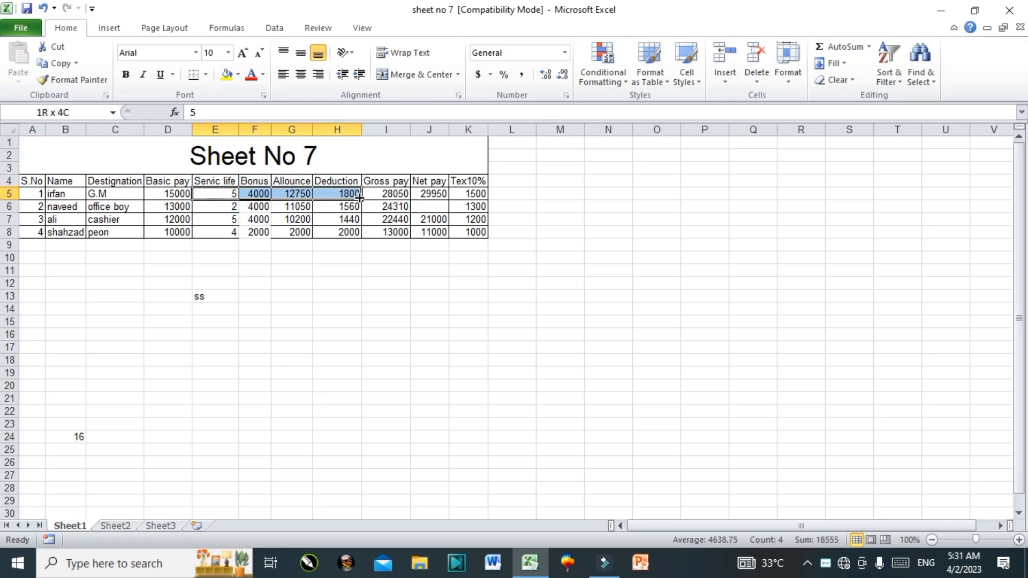
{"action": "left_click", "coordinate": [294, 195]}
{"action": "left_click", "coordinate": [248, 195]}
{"action": "left_click", "coordinate": [218, 194]}
{"action": "left_click_drag", "start_coordinate": [255, 193], "coordinate": [479, 196]}
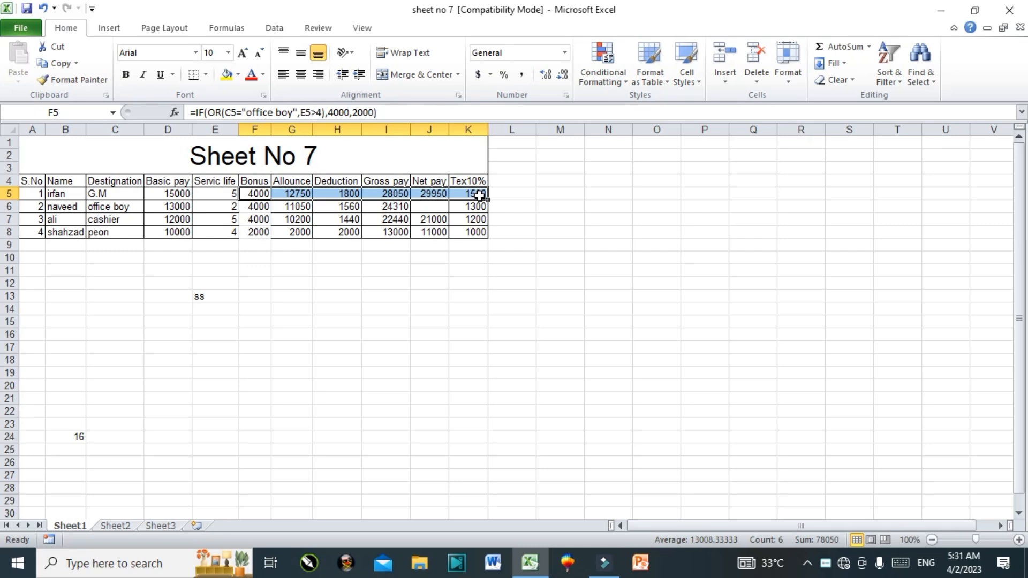
{"action": "key", "text": "Delete"}
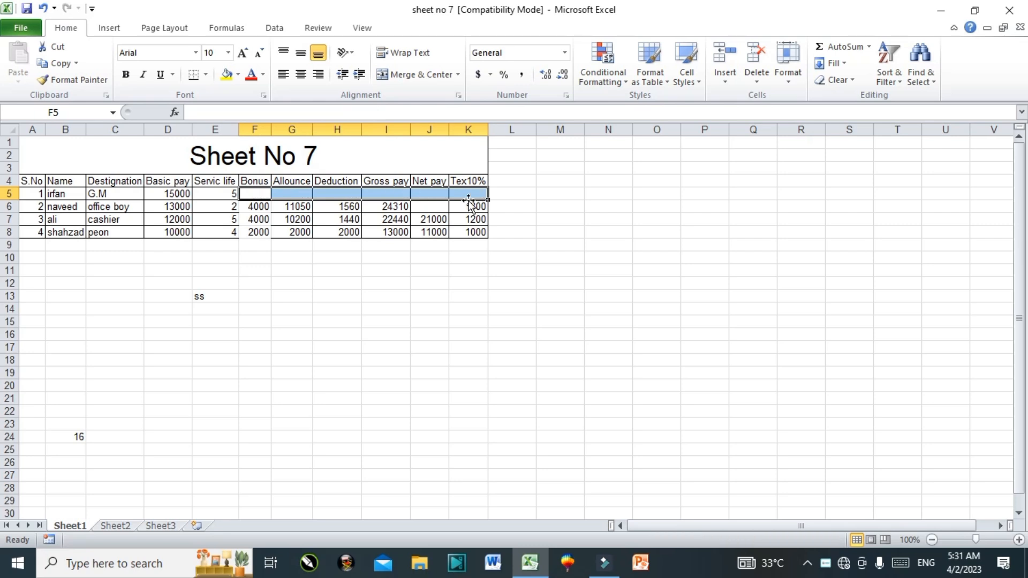
Step: Fill the Bonus formula from F6 up into the empty cell F5
{"action": "left_click", "coordinate": [278, 232]}
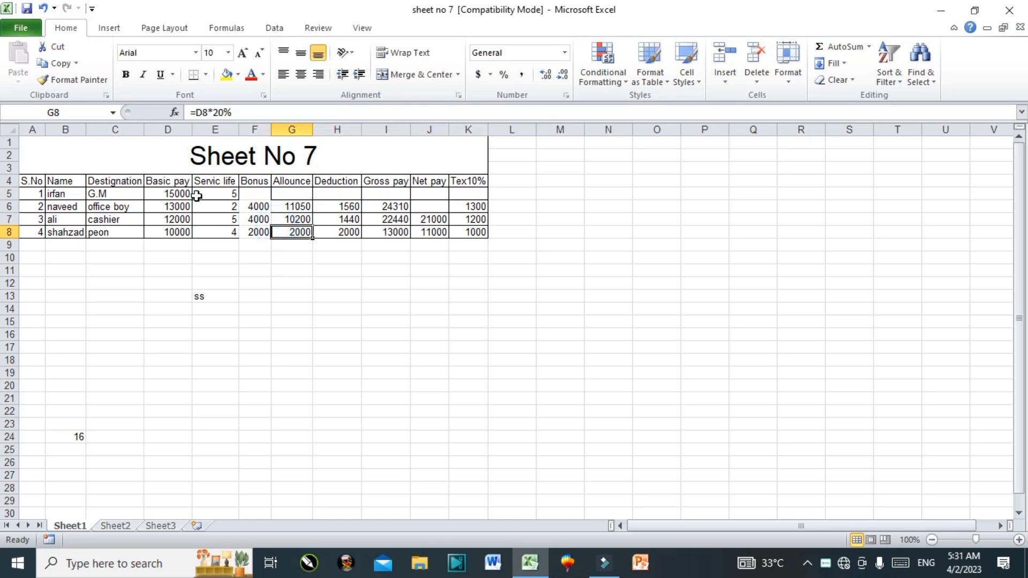
{"action": "left_click", "coordinate": [249, 194]}
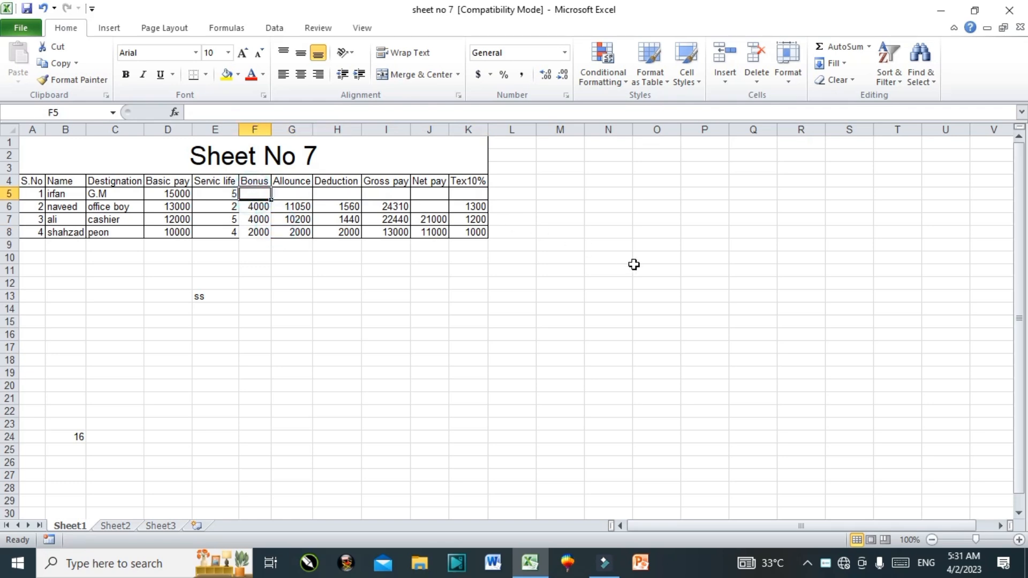
{"action": "left_click", "coordinate": [256, 206]}
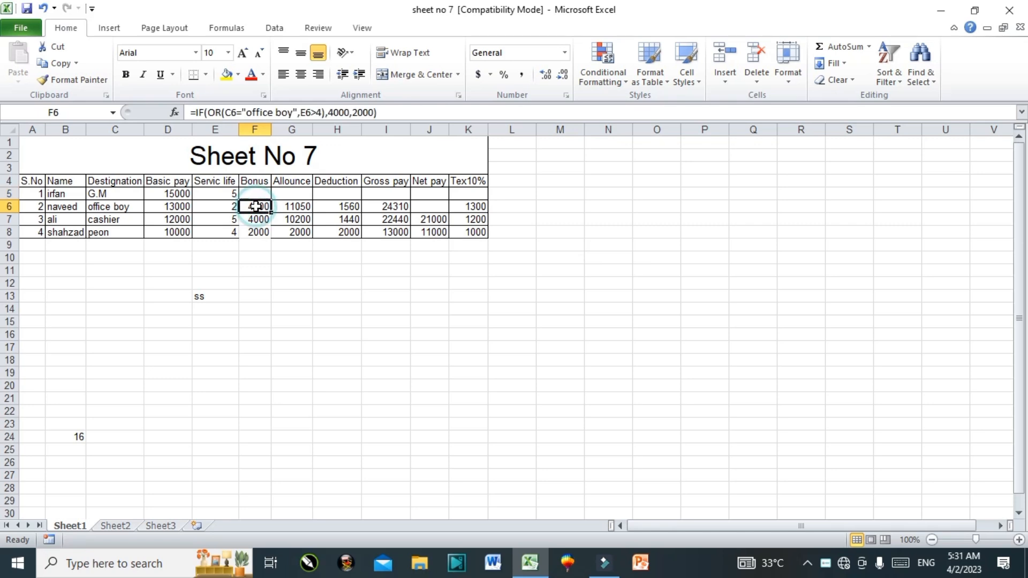
{"action": "left_click_drag", "start_coordinate": [272, 210], "coordinate": [271, 189]}
{"action": "left_click", "coordinate": [262, 182]}
Step: Remove the false value 2000 from the Bonus formula in F5 so it reads =IF(OR(C5="office boy",E5>4),4000)
{"action": "double_click", "coordinate": [262, 194]}
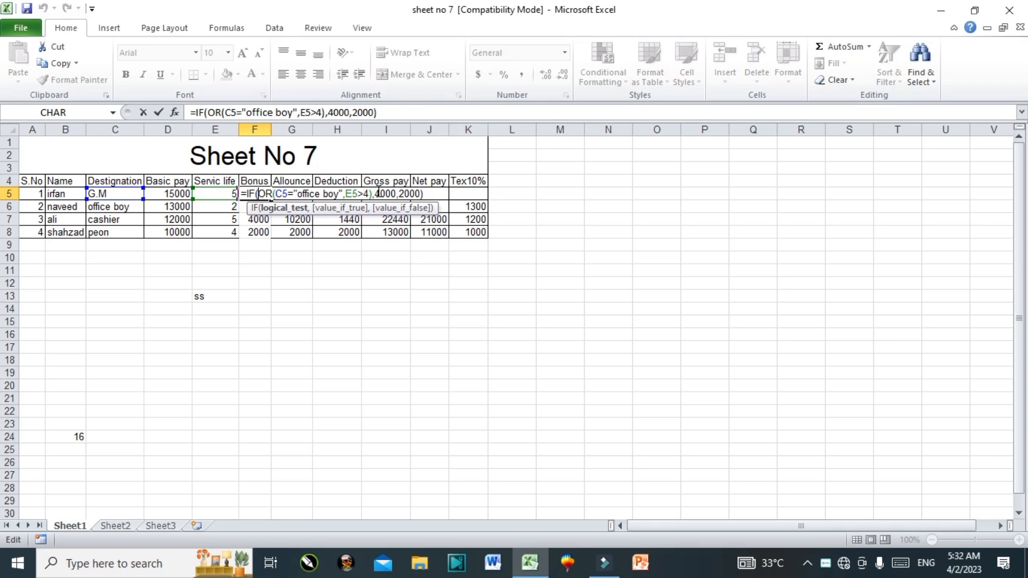
{"action": "left_click_drag", "start_coordinate": [398, 187], "coordinate": [426, 190]}
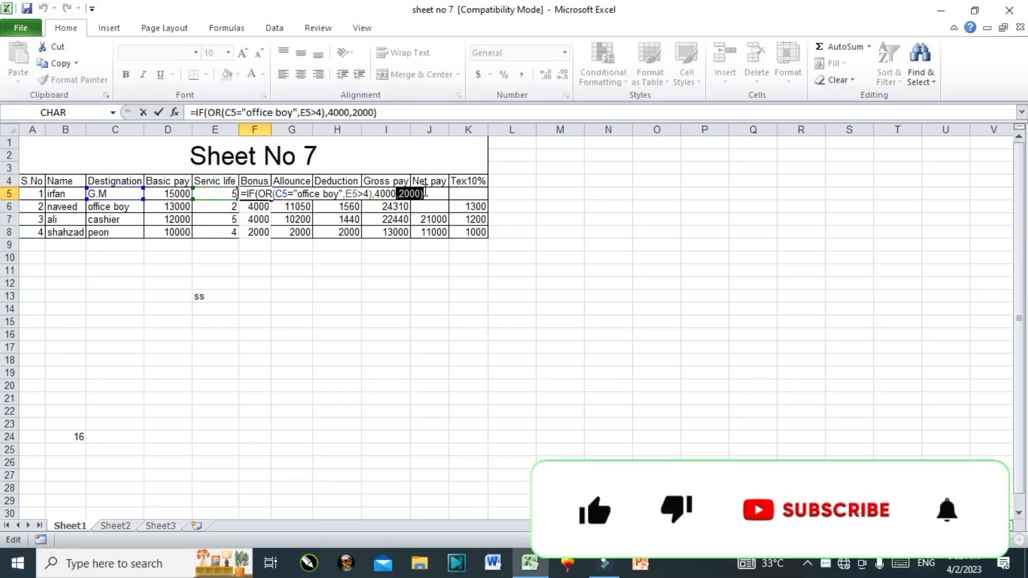
{"action": "key", "text": "BackSpace"}
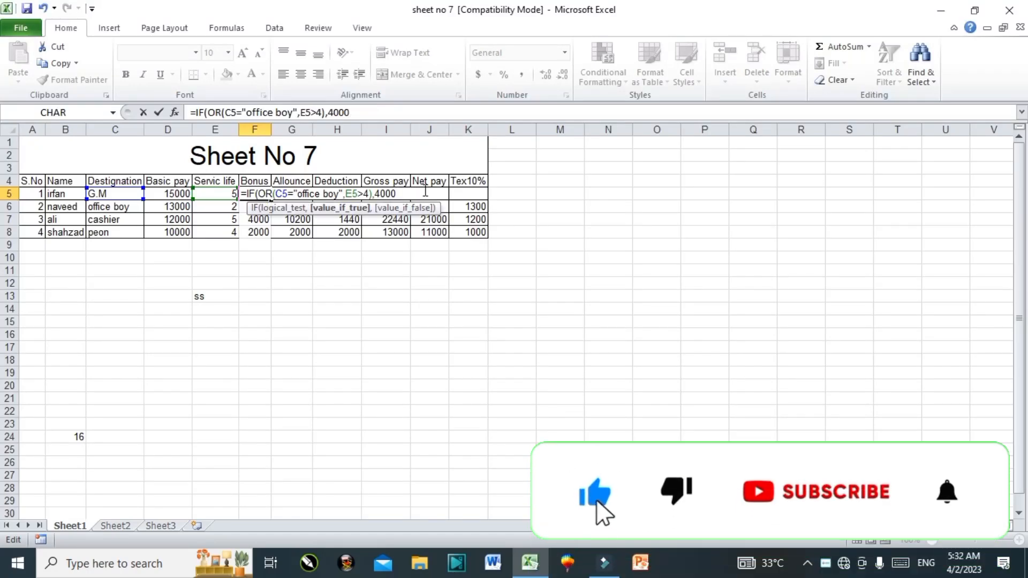
{"action": "key", "text": "Return"}
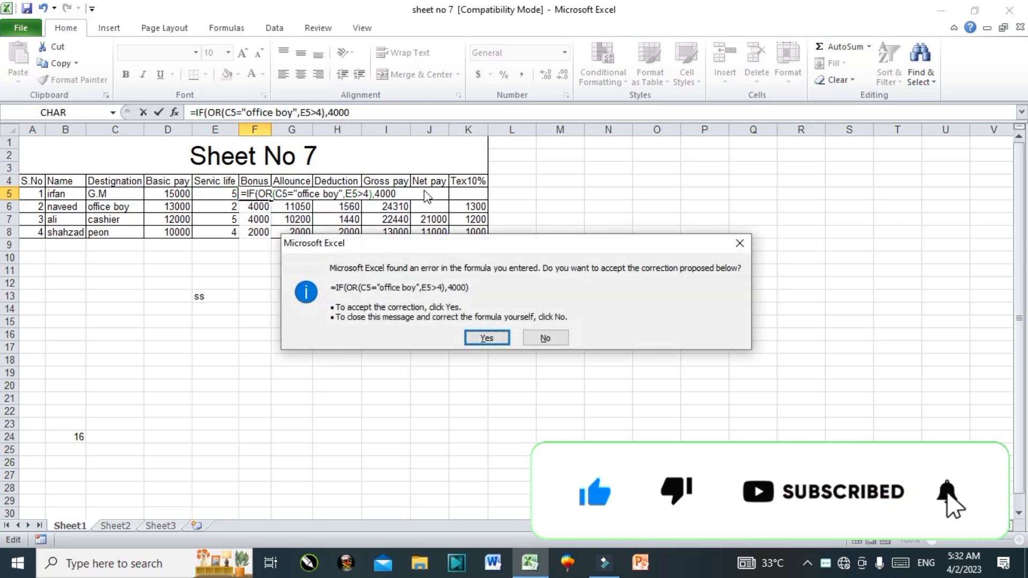
{"action": "left_click", "coordinate": [486, 337]}
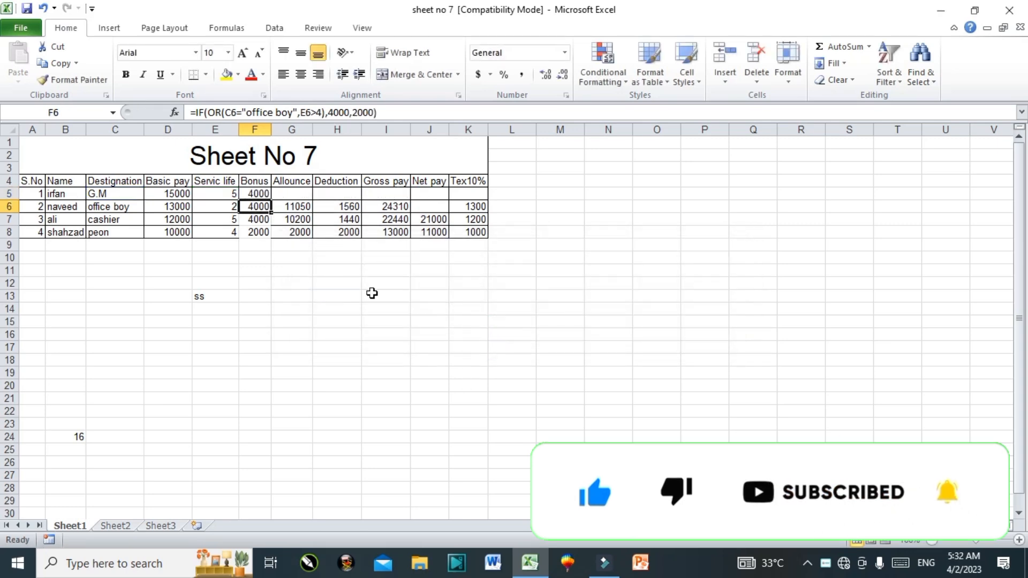
{"action": "left_click", "coordinate": [260, 194]}
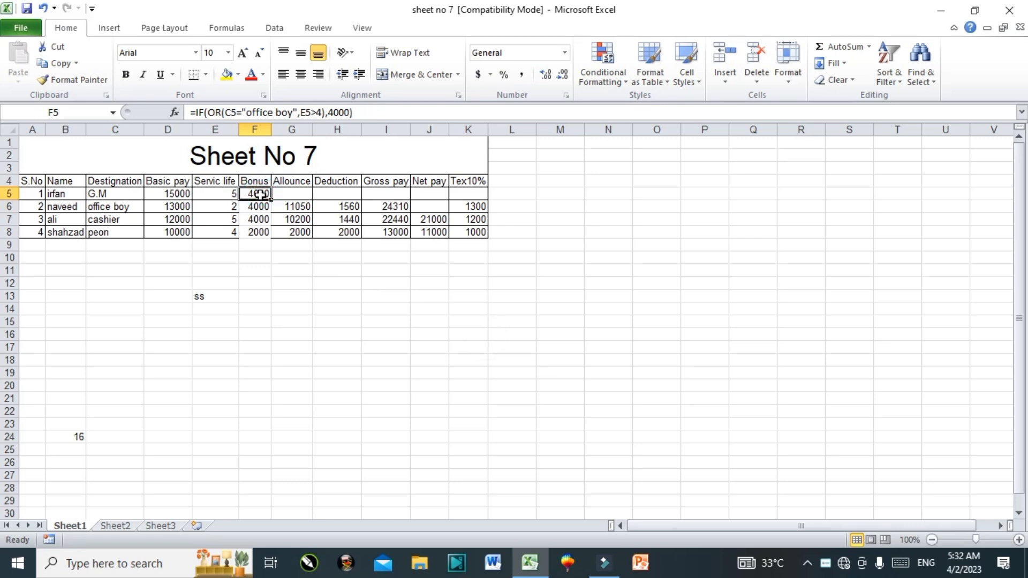
{"action": "left_click", "coordinate": [305, 194]}
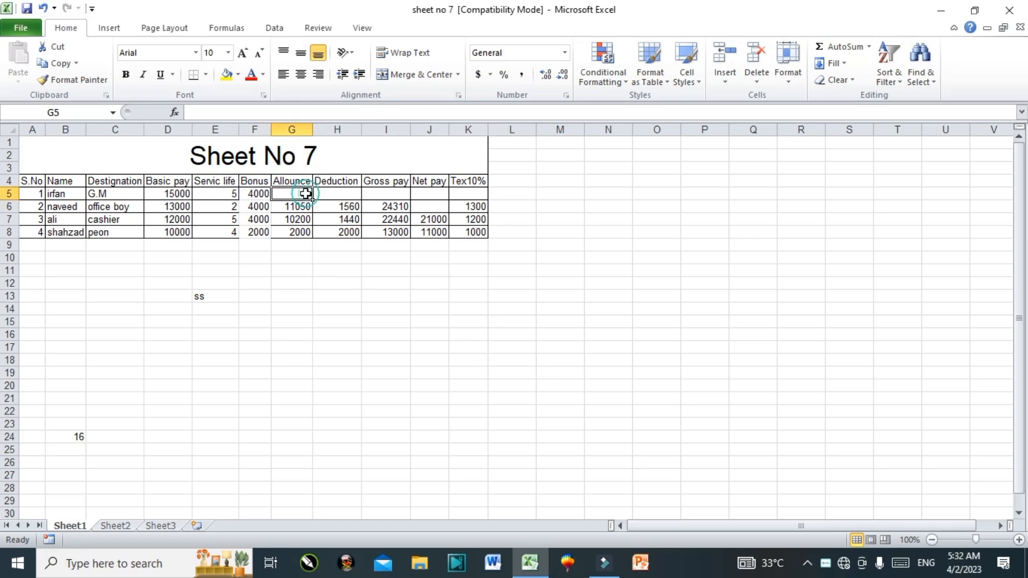
{"action": "left_click", "coordinate": [334, 193]}
{"action": "left_click", "coordinate": [383, 194]}
{"action": "left_click", "coordinate": [418, 198]}
{"action": "left_click", "coordinate": [467, 203]}
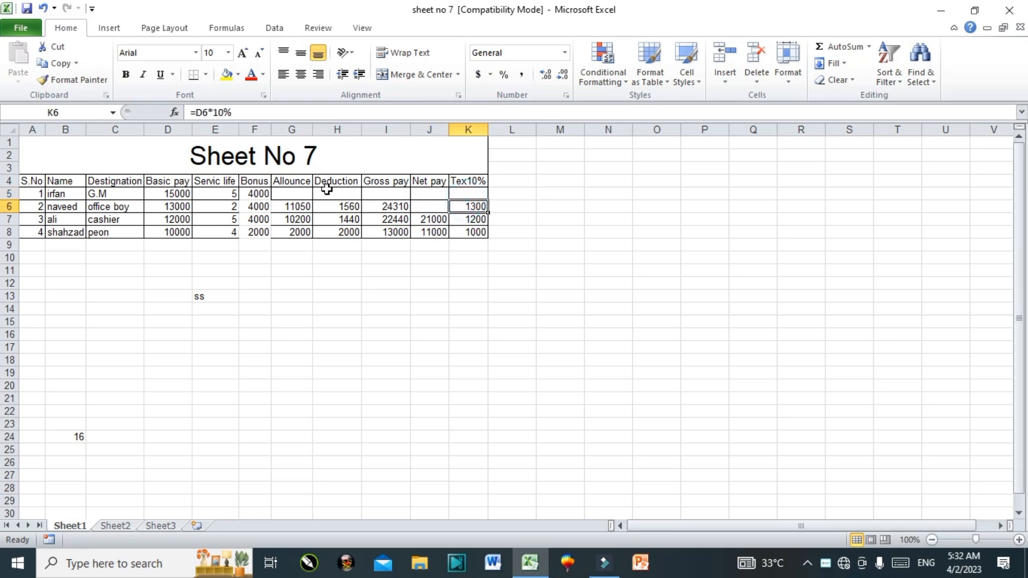
Step: Add 85% on a second line within the Allounce header in G4
{"action": "left_click", "coordinate": [304, 183]}
{"action": "left_click", "coordinate": [302, 167]}
{"action": "left_click", "coordinate": [304, 183]}
{"action": "double_click", "coordinate": [304, 183]}
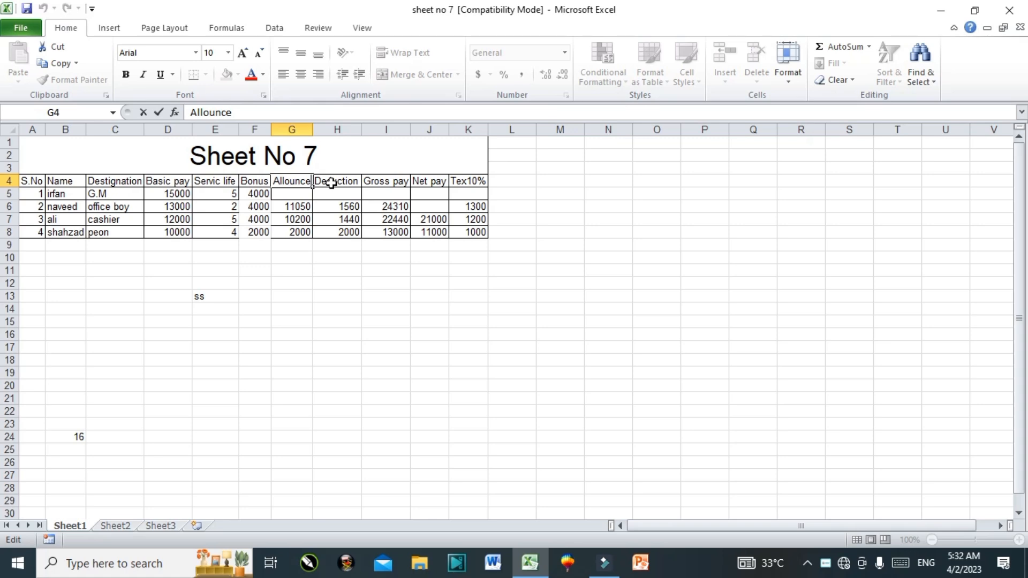
{"action": "key", "text": "alt+Return"}
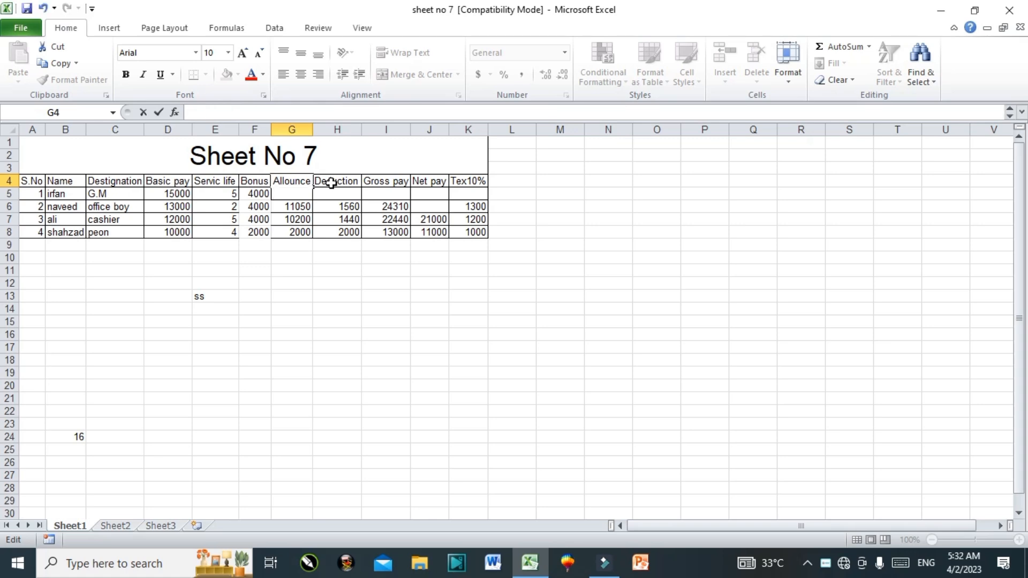
{"action": "type", "text": "85%"}
{"action": "key", "text": "Return"}
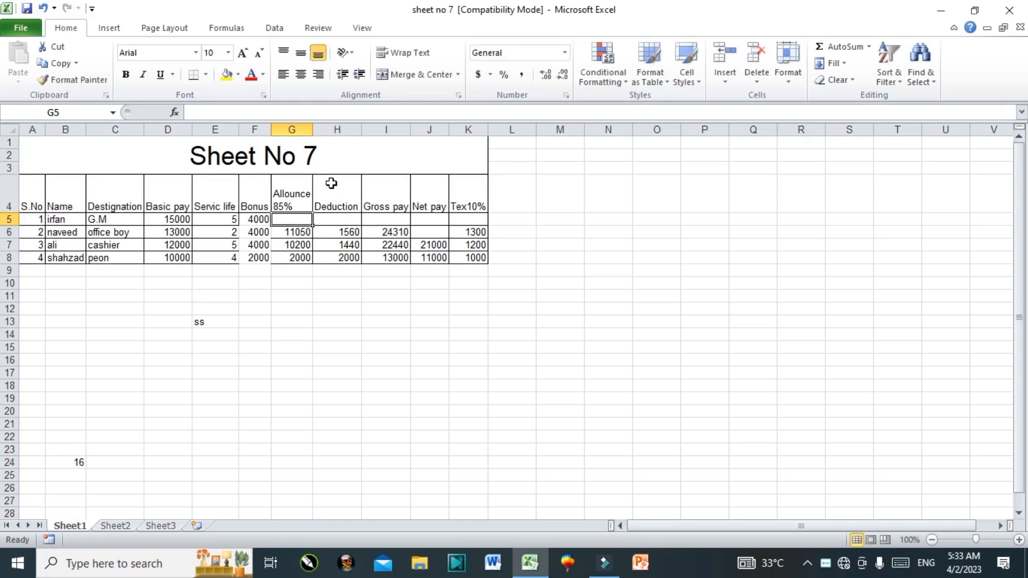
Step: Add 12% on a second line within the Deduction header in H4
{"action": "left_click", "coordinate": [358, 207]}
{"action": "key", "text": "Right"}
{"action": "key", "text": "Right"}
{"action": "key", "text": "Right"}
{"action": "left_click", "coordinate": [359, 204]}
{"action": "key", "text": "Right"}
{"action": "key", "text": "Right"}
{"action": "key", "text": "Right"}
{"action": "left_click", "coordinate": [359, 199]}
{"action": "key", "text": "Right"}
{"action": "key", "text": "Right"}
{"action": "key", "text": "Right"}
{"action": "left_click", "coordinate": [357, 201]}
{"action": "double_click", "coordinate": [356, 204]}
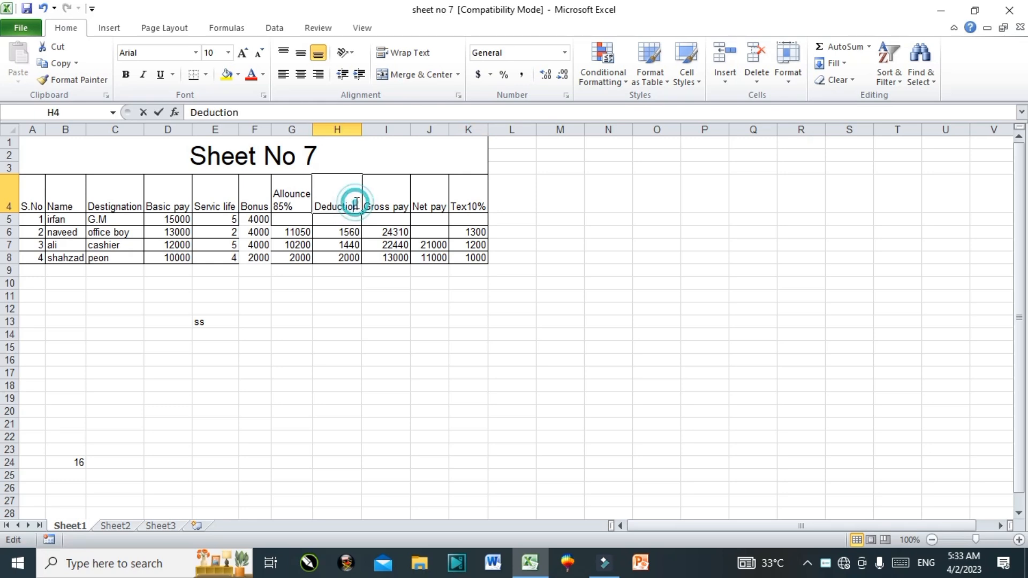
{"action": "left_click", "coordinate": [359, 200]}
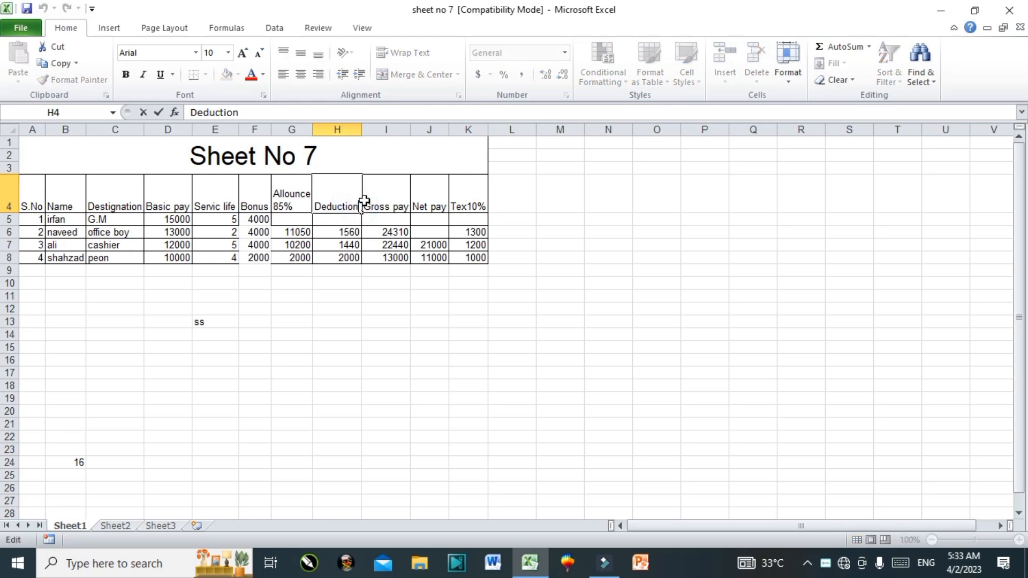
{"action": "key", "text": "alt+Return"}
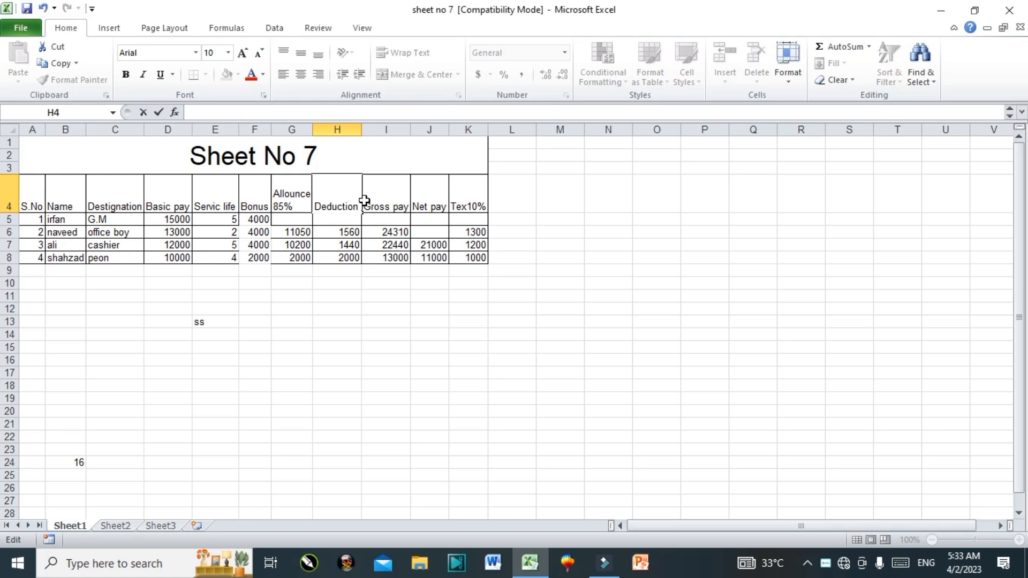
{"action": "type", "text": "12%"}
{"action": "key", "text": "Return"}
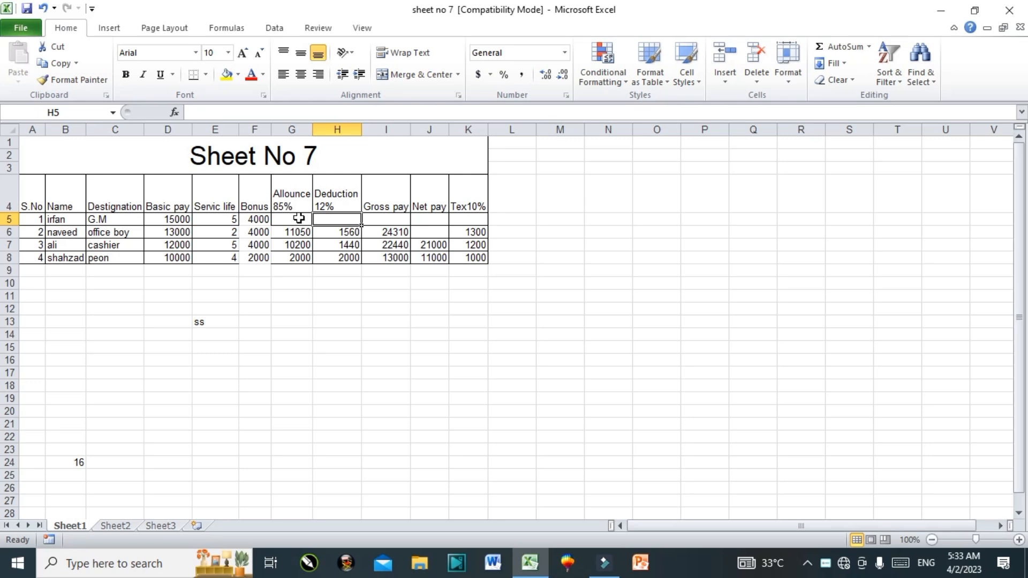
Step: Clear the Tex10% header and its values in K4:K8
{"action": "left_click", "coordinate": [336, 217]}
{"action": "left_click_drag", "start_coordinate": [469, 198], "coordinate": [485, 255]}
{"action": "key", "text": "Delete"}
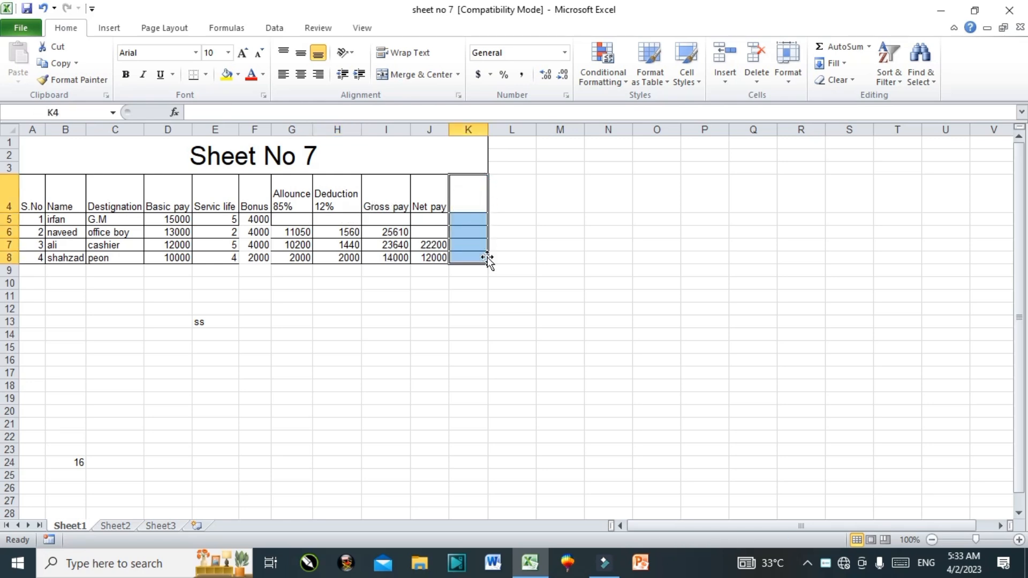
Step: Calculate the first employee's allowance in G5 with the formula =D5*85%
{"action": "left_click", "coordinate": [381, 218]}
{"action": "key", "text": "Left"}
{"action": "key", "text": "Left"}
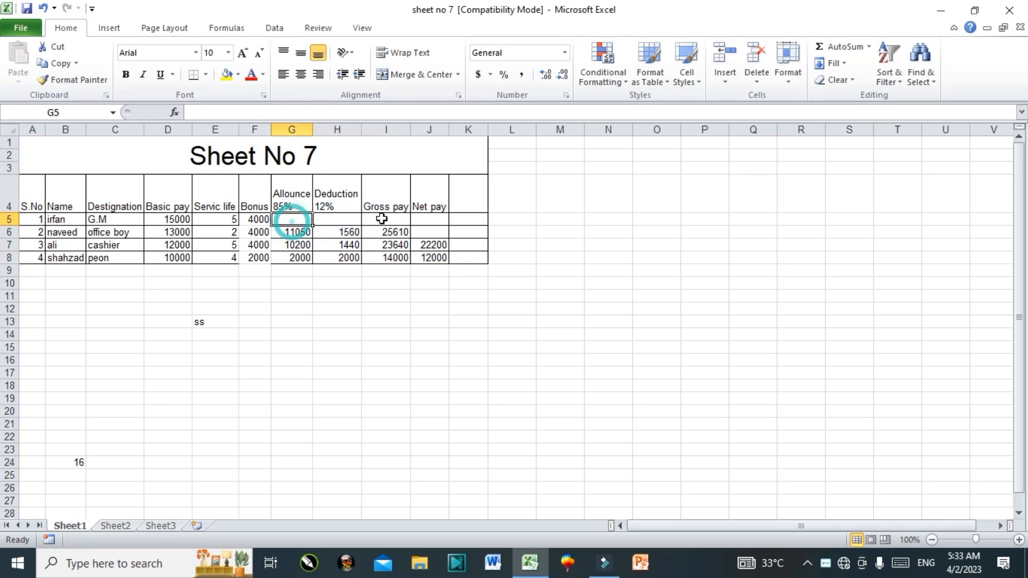
{"action": "type", "text": "="}
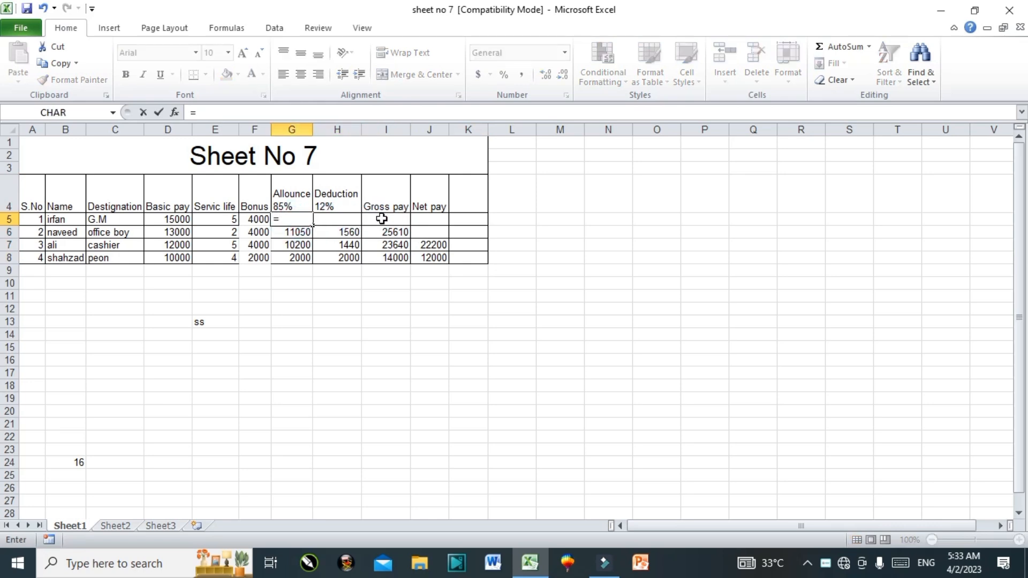
{"action": "left_click", "coordinate": [162, 220]}
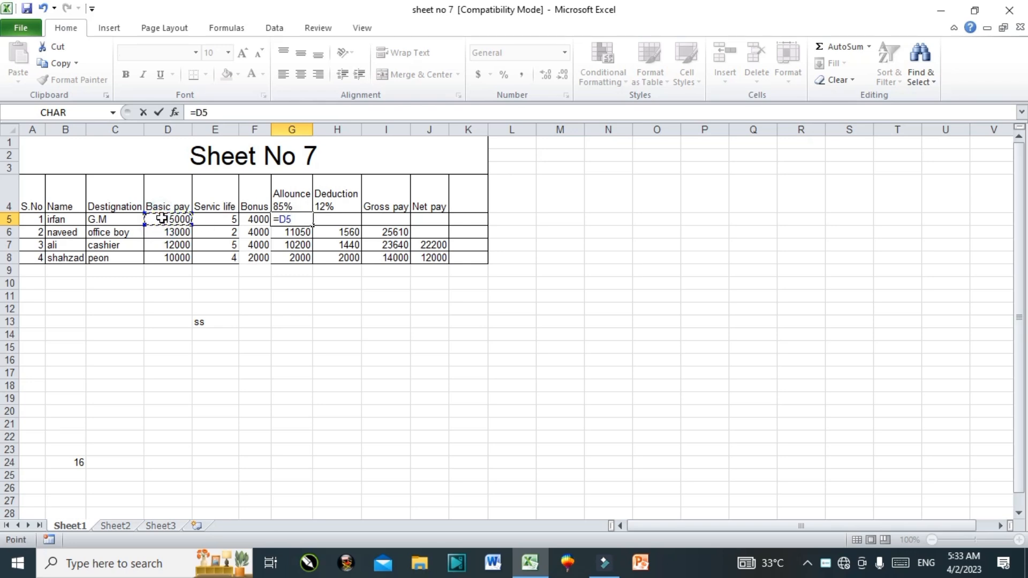
{"action": "type", "text": "*85%"}
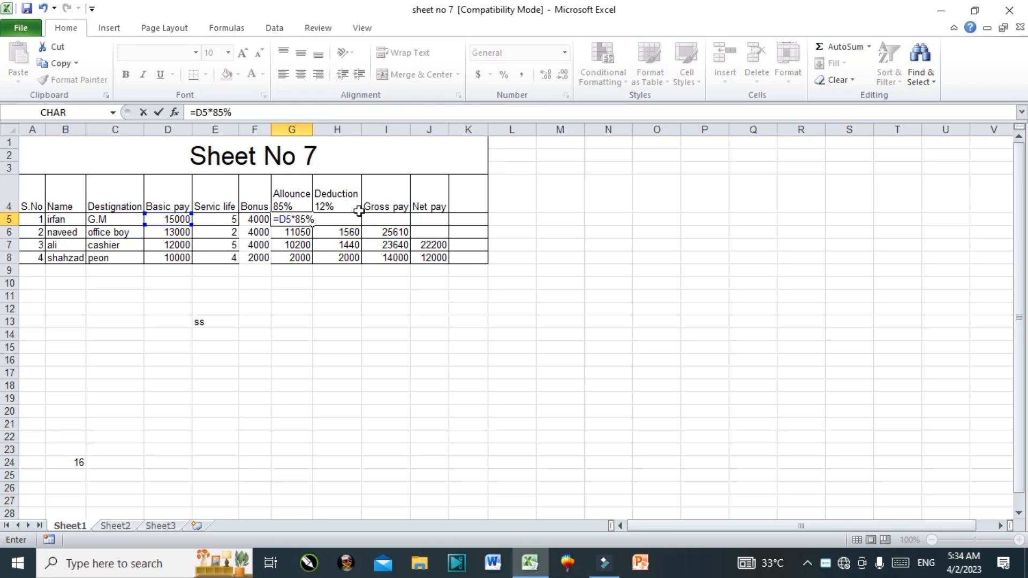
{"action": "key", "text": "Return"}
Step: Calculate the first employee's deduction in H5 with the formula =D5*12%
{"action": "left_click", "coordinate": [339, 220]}
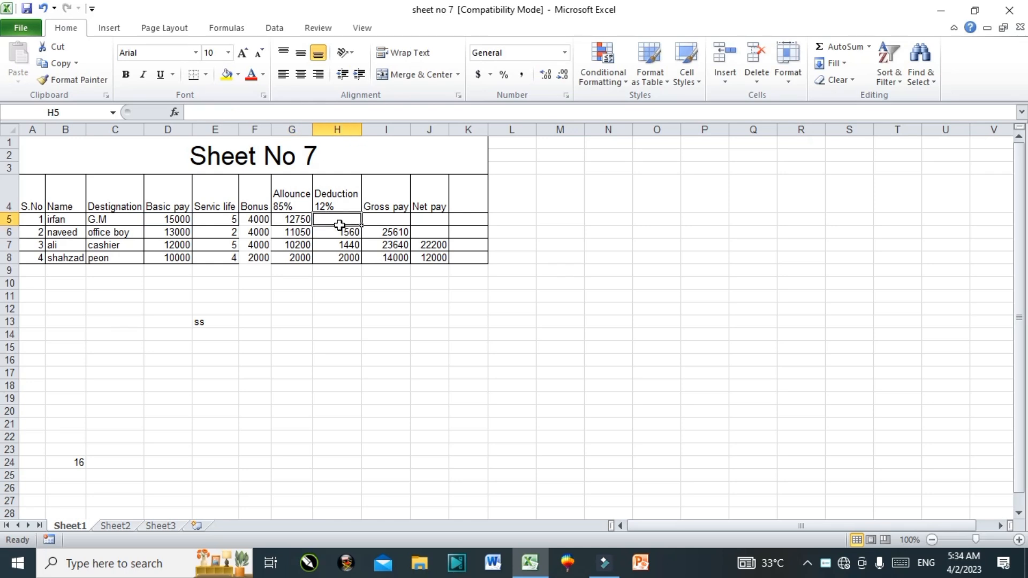
{"action": "type", "text": "="}
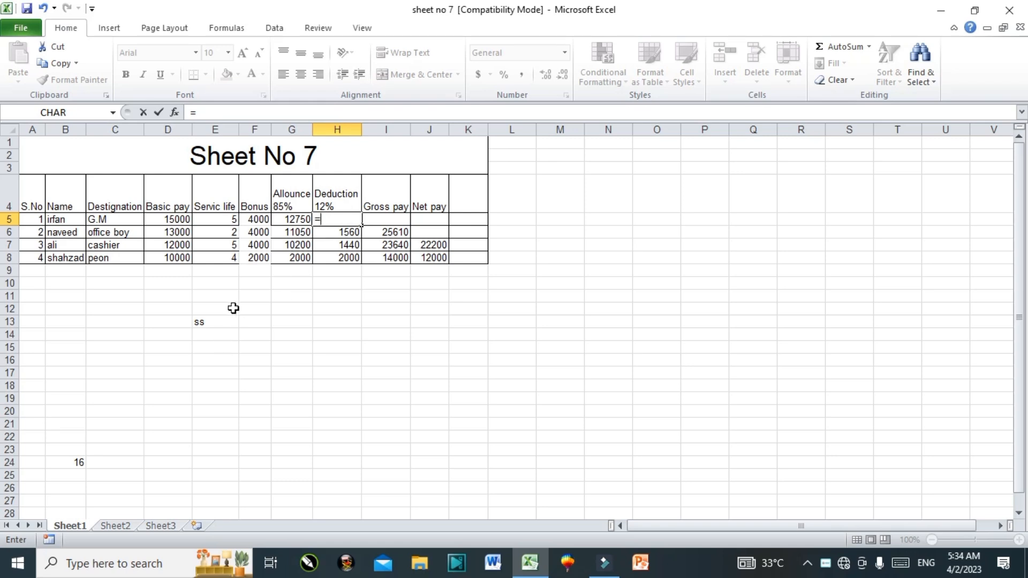
{"action": "left_click", "coordinate": [164, 221]}
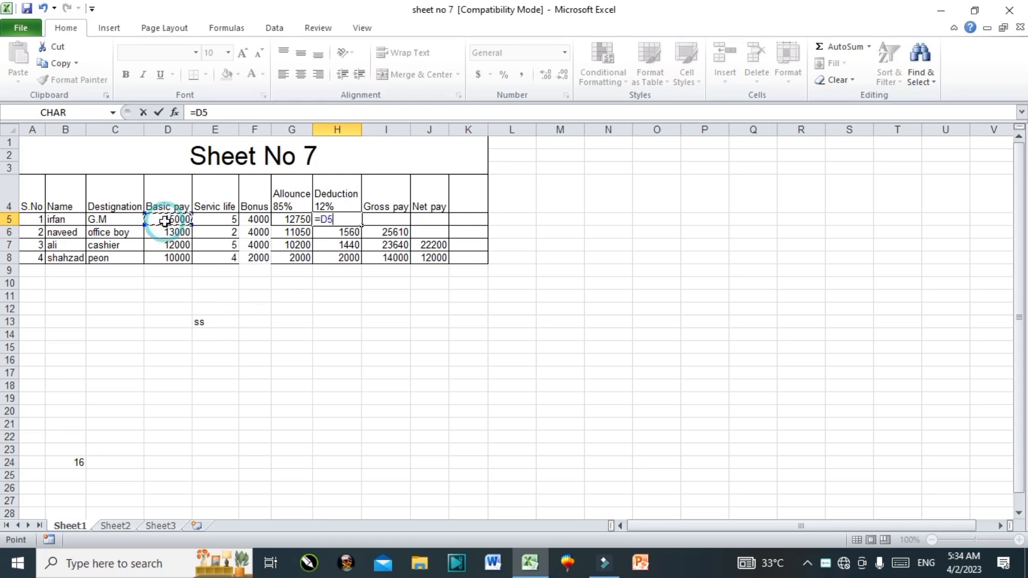
{"action": "type", "text": "*"}
{"action": "type", "text": "1800"}
{"action": "key", "text": "Return"}
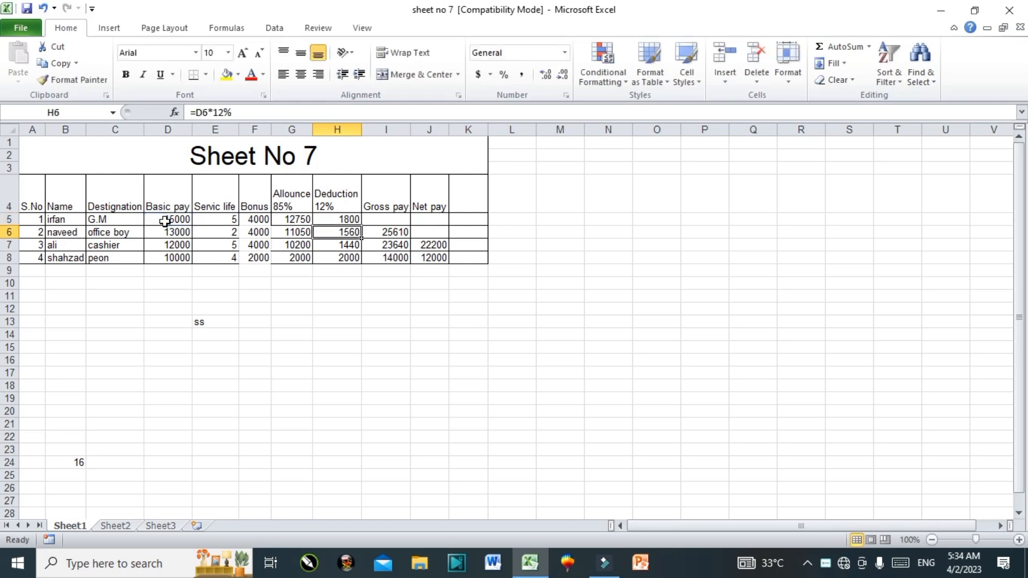
Step: Calculate the first employee's gross pay in I5 with the formula =D5+F5+G5
{"action": "left_click", "coordinate": [402, 219]}
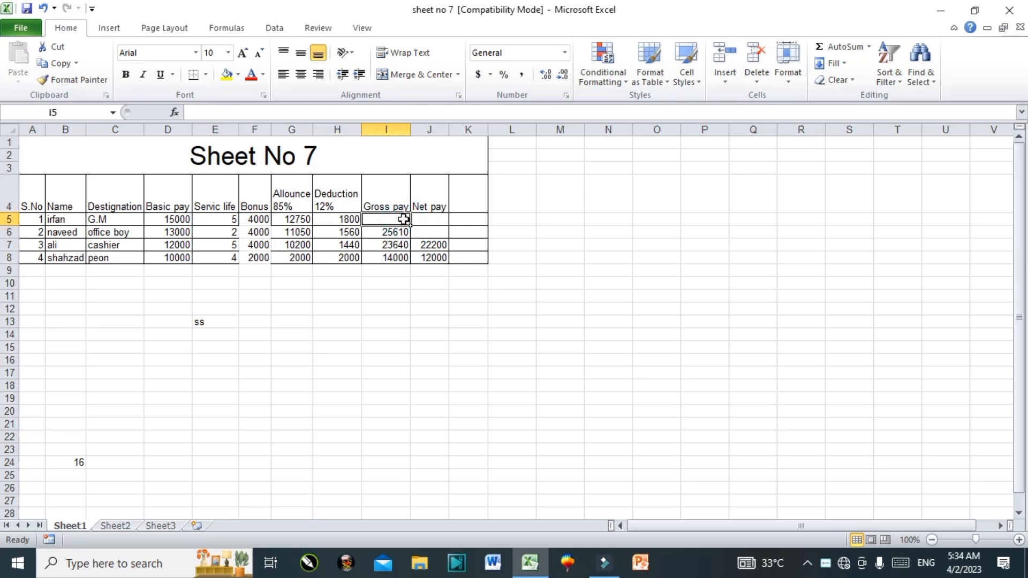
{"action": "type", "text": "="}
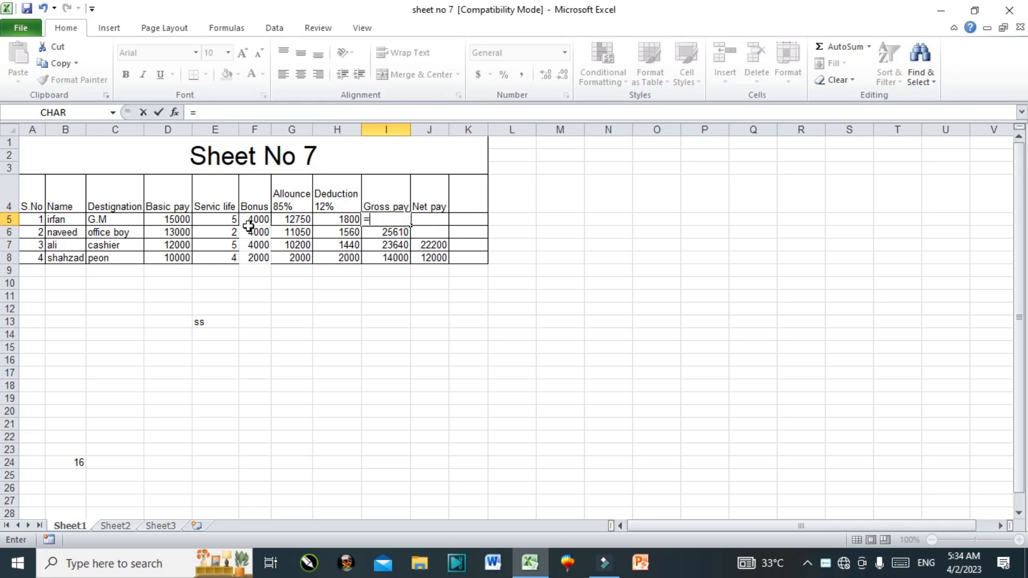
{"action": "left_click", "coordinate": [176, 219]}
{"action": "type", "text": "+"}
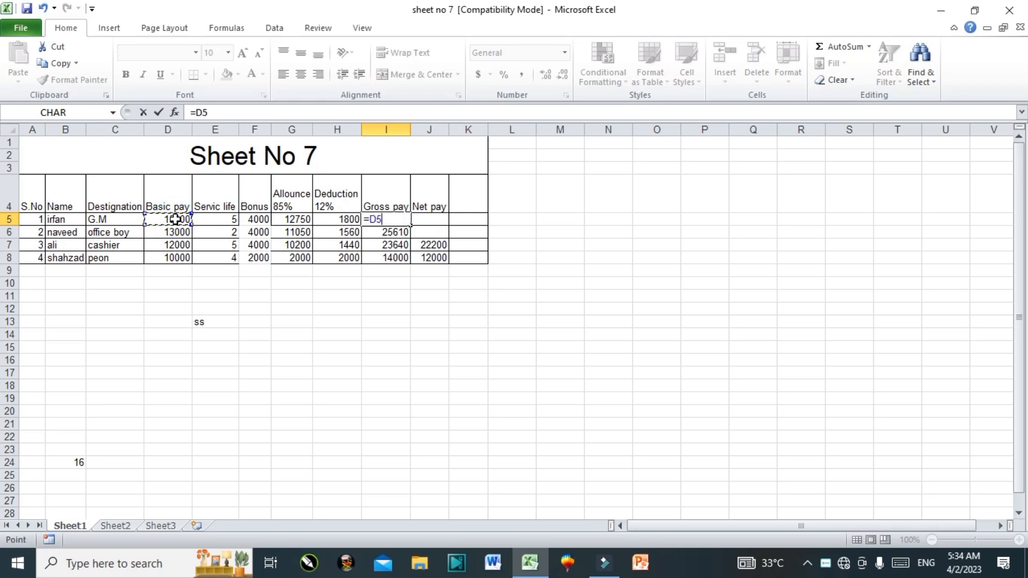
{"action": "left_click", "coordinate": [262, 217]}
{"action": "type", "text": "+"}
{"action": "left_click", "coordinate": [293, 219]}
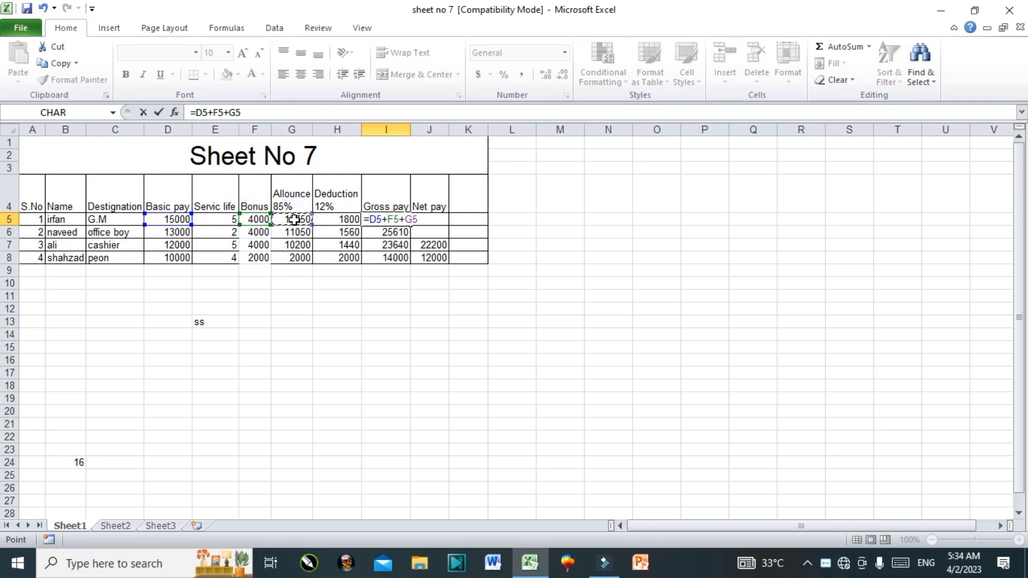
{"action": "key", "text": "Return"}
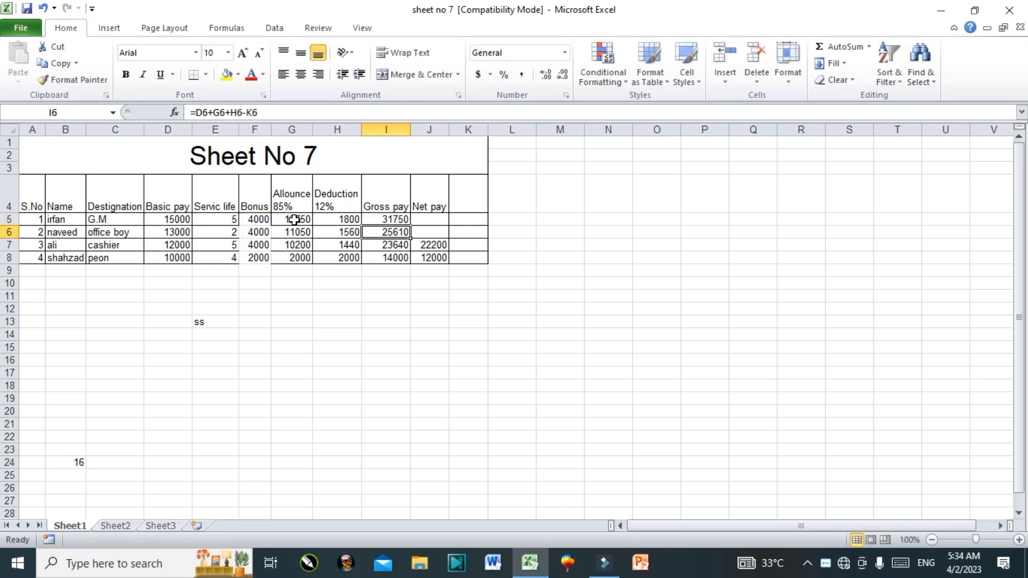
Step: Calculate the first employee's net pay in J5 with the formula =I5-H5
{"action": "left_click", "coordinate": [438, 217]}
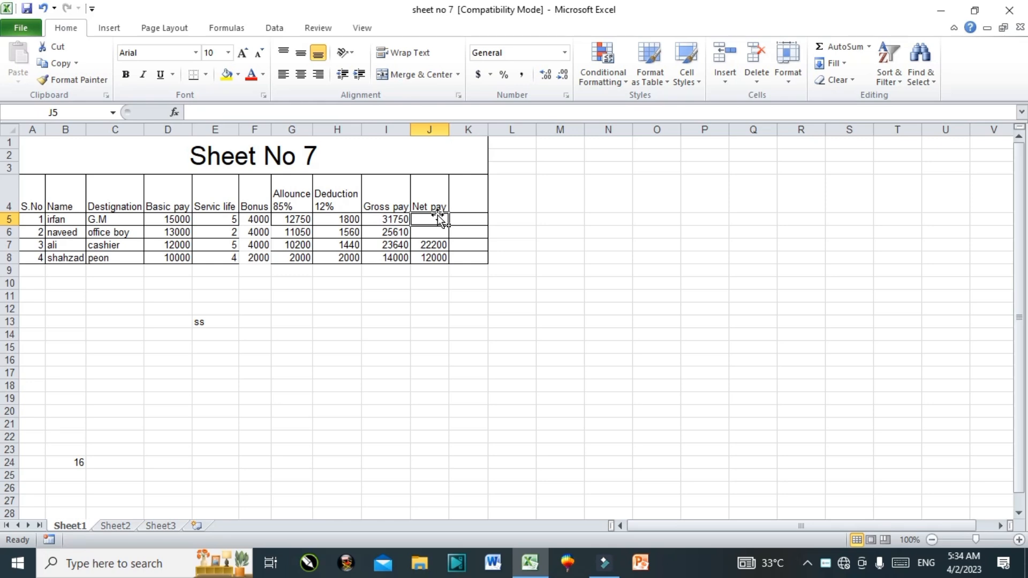
{"action": "type", "text": "="}
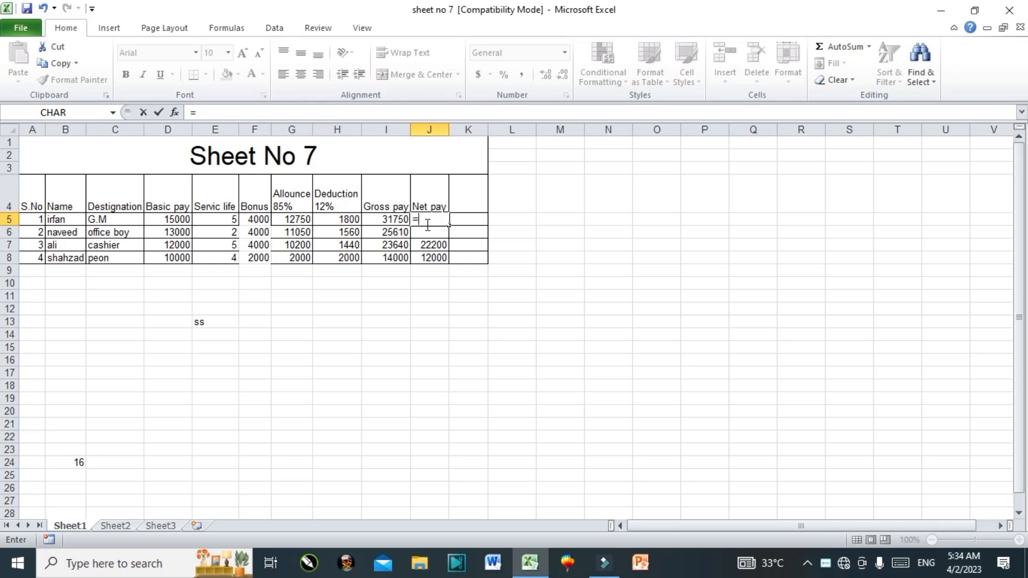
{"action": "left_click", "coordinate": [396, 220]}
{"action": "type", "text": "-"}
{"action": "left_click", "coordinate": [330, 219]}
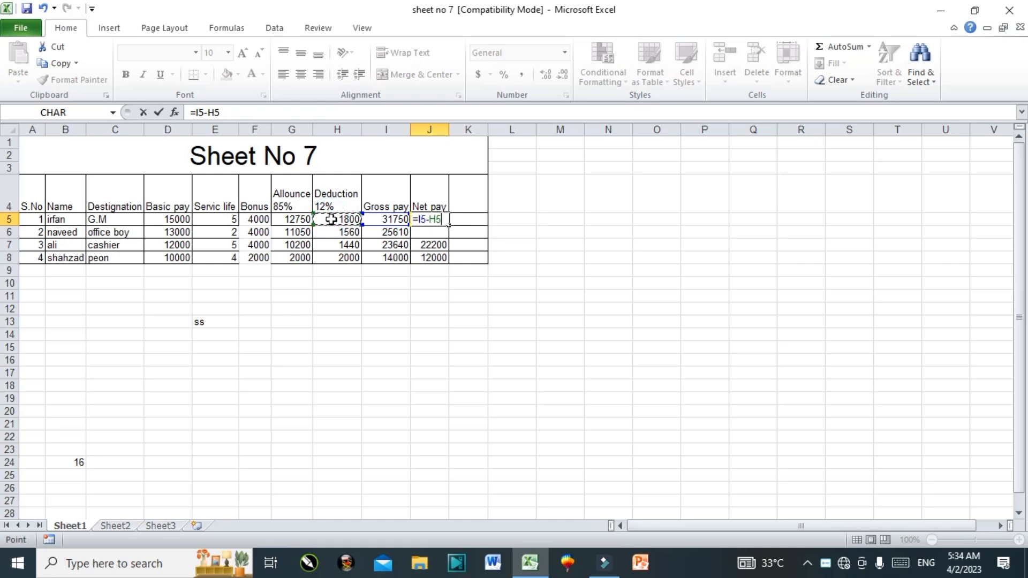
{"action": "key", "text": "Return"}
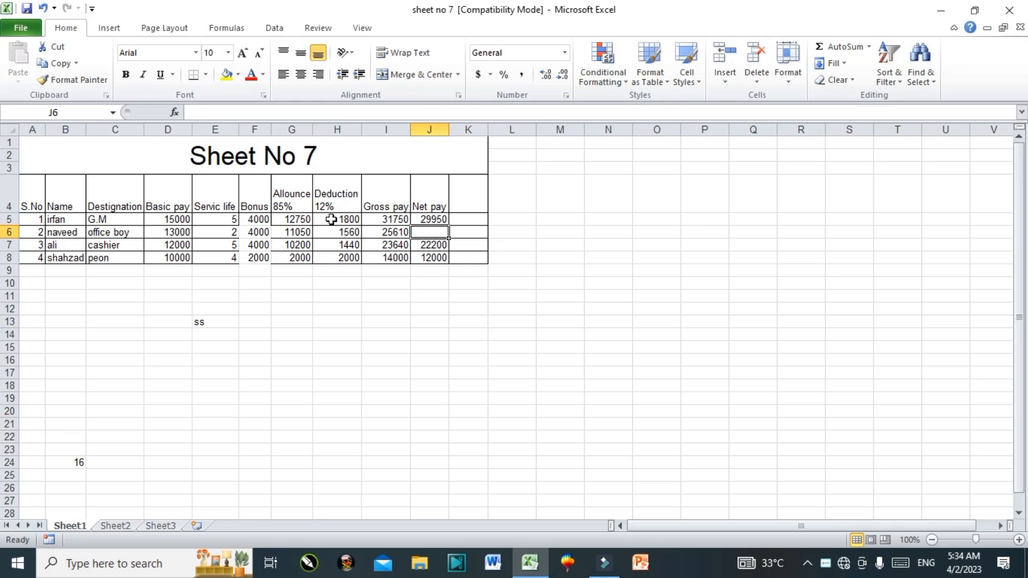
Step: Set the sheet's paper size to A4 and its page orientation to landscape
{"action": "left_click_drag", "start_coordinate": [465, 169], "coordinate": [157, 257]}
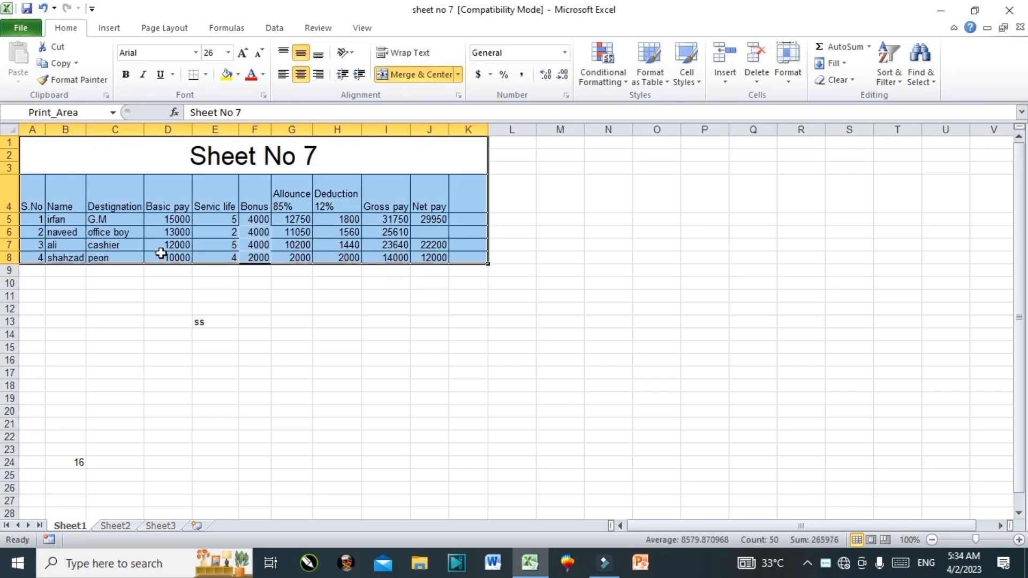
{"action": "left_click", "coordinate": [170, 29]}
{"action": "left_click", "coordinate": [194, 57]}
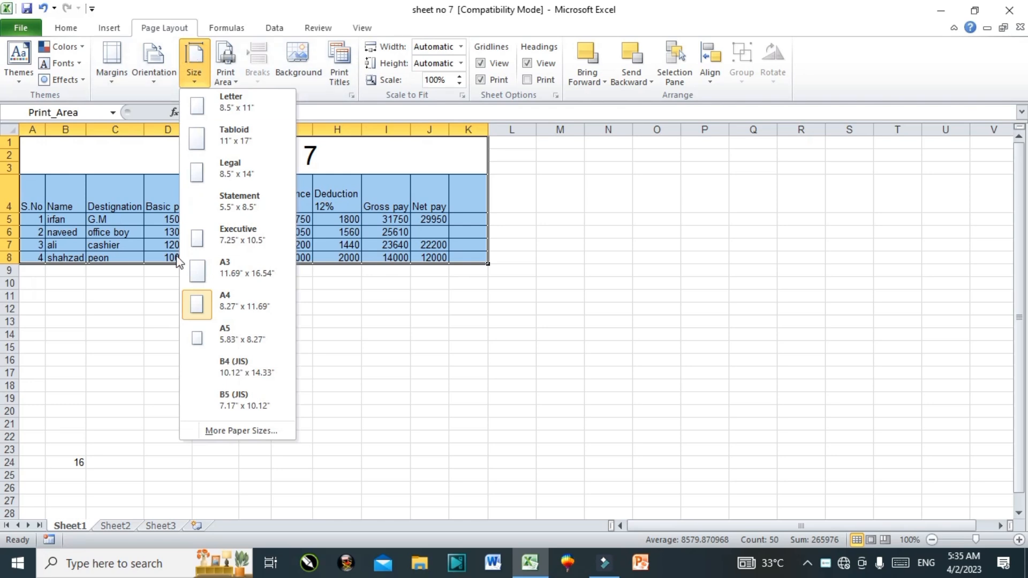
{"action": "left_click", "coordinate": [226, 294]}
{"action": "left_click", "coordinate": [160, 60]}
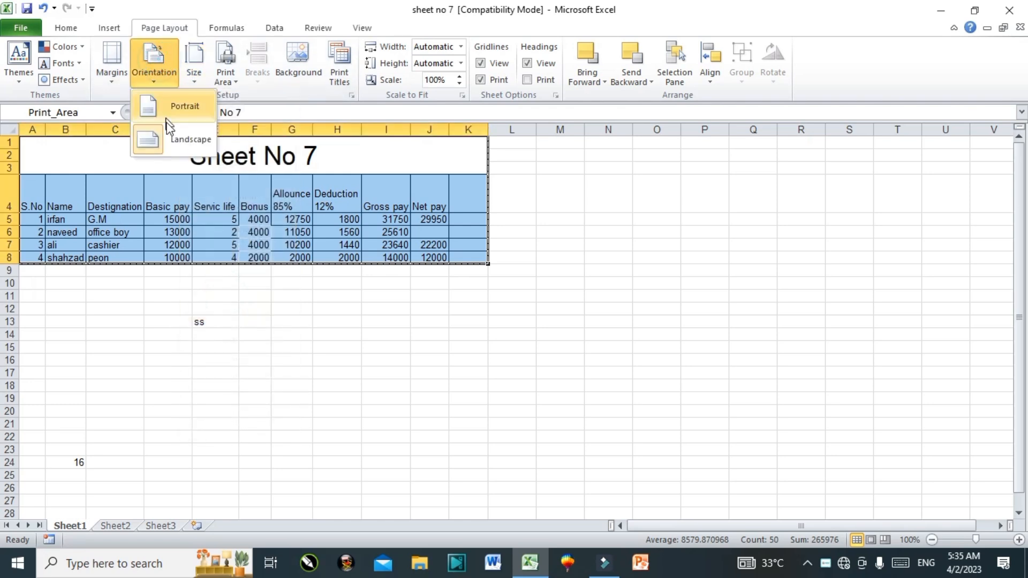
{"action": "left_click", "coordinate": [183, 137]}
{"action": "left_click", "coordinate": [178, 176]}
{"action": "left_click_drag", "start_coordinate": [32, 185], "coordinate": [460, 259]}
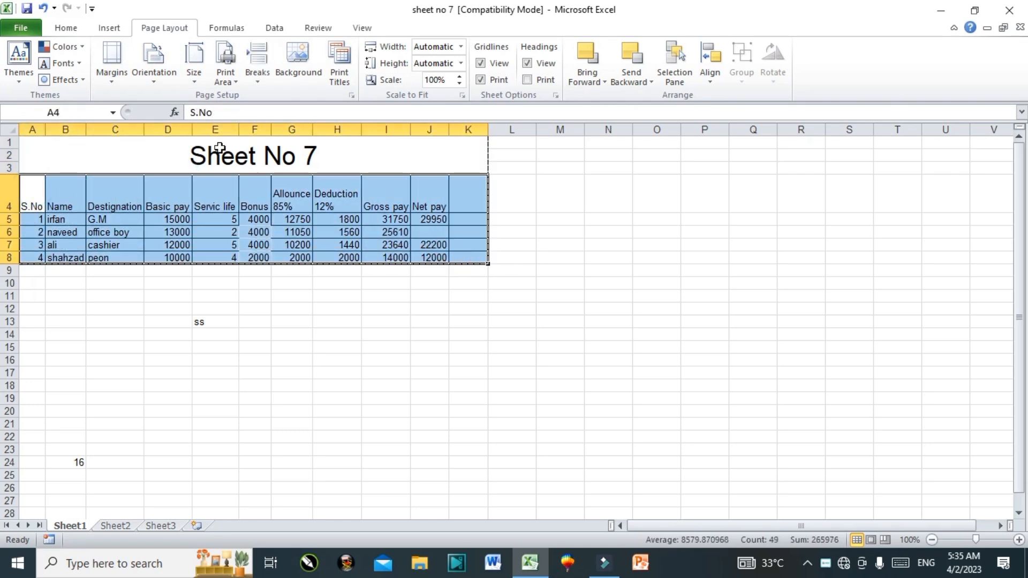
{"action": "left_click", "coordinate": [65, 28]}
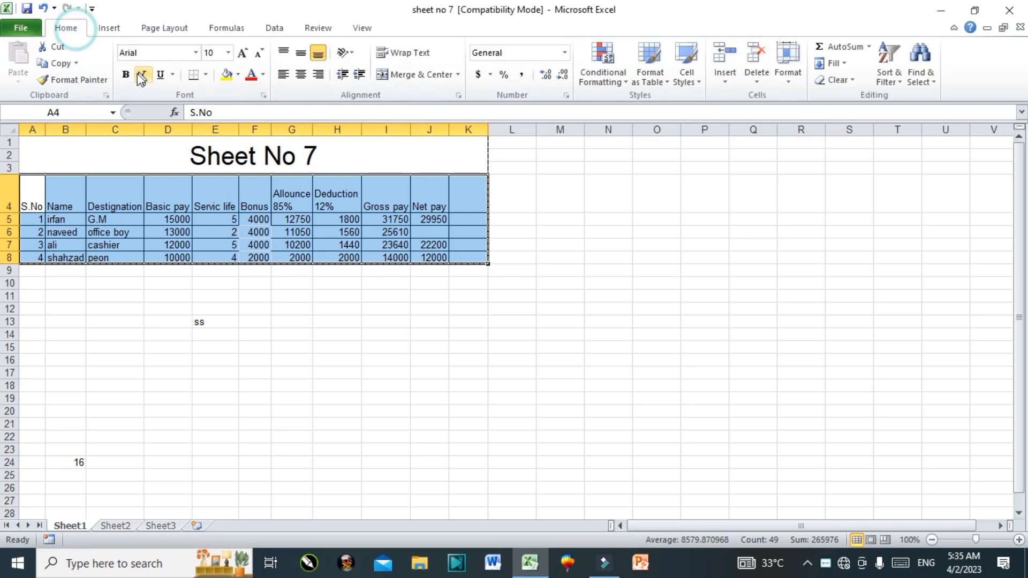
{"action": "left_click", "coordinate": [206, 75]}
{"action": "left_click", "coordinate": [190, 75]}
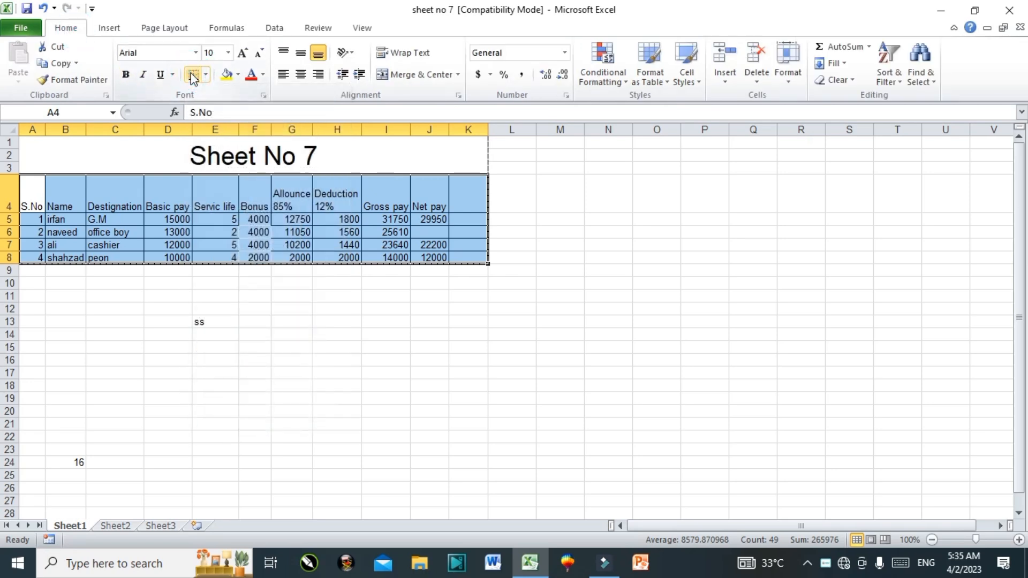
{"action": "left_click_drag", "start_coordinate": [184, 304], "coordinate": [214, 308]}
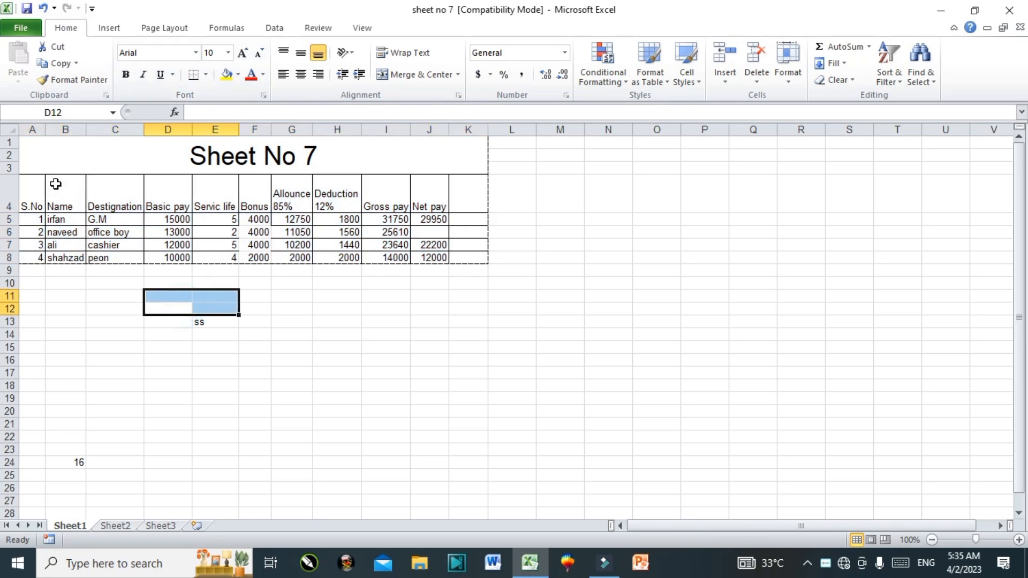
{"action": "left_click_drag", "start_coordinate": [56, 183], "coordinate": [200, 225]}
Step: Remove the borders from cells A4:K7 of the salary table
{"action": "left_click_drag", "start_coordinate": [32, 193], "coordinate": [471, 246]}
{"action": "left_click", "coordinate": [205, 75]}
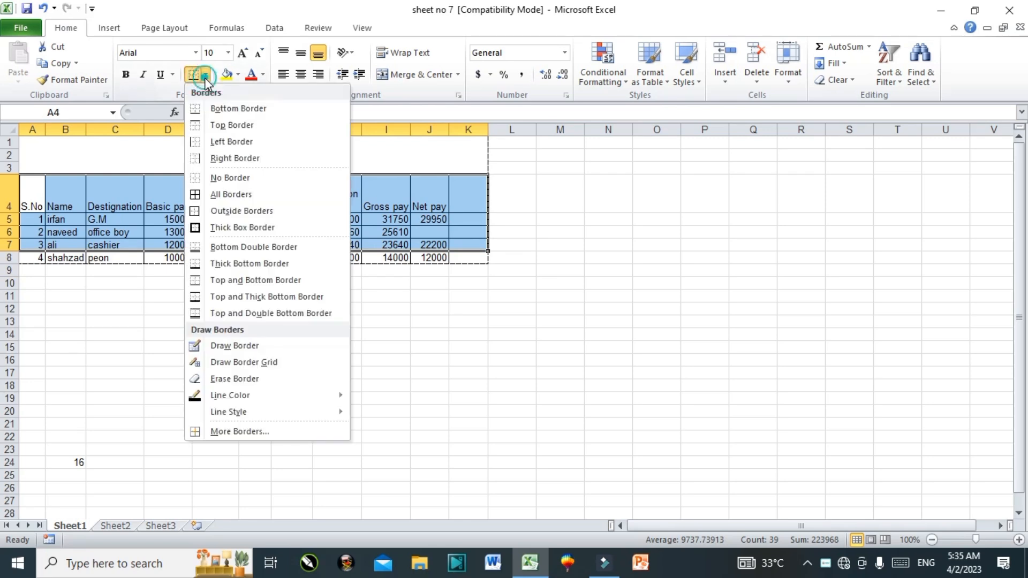
{"action": "left_click", "coordinate": [217, 177]}
Step: Check the salary table's borders in the print preview and return to the sheet
{"action": "left_click", "coordinate": [343, 296]}
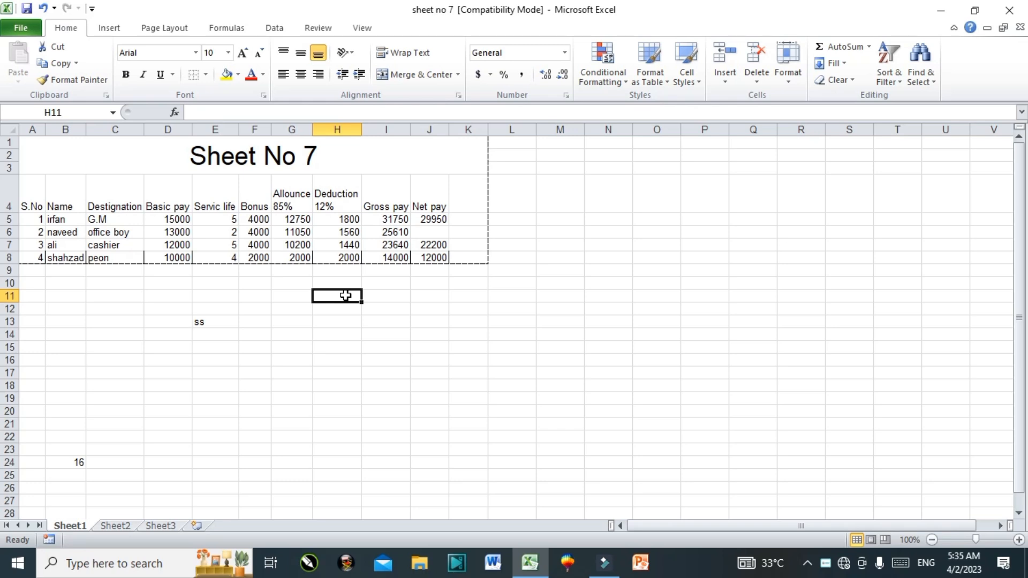
{"action": "key", "text": "ctrl+p"}
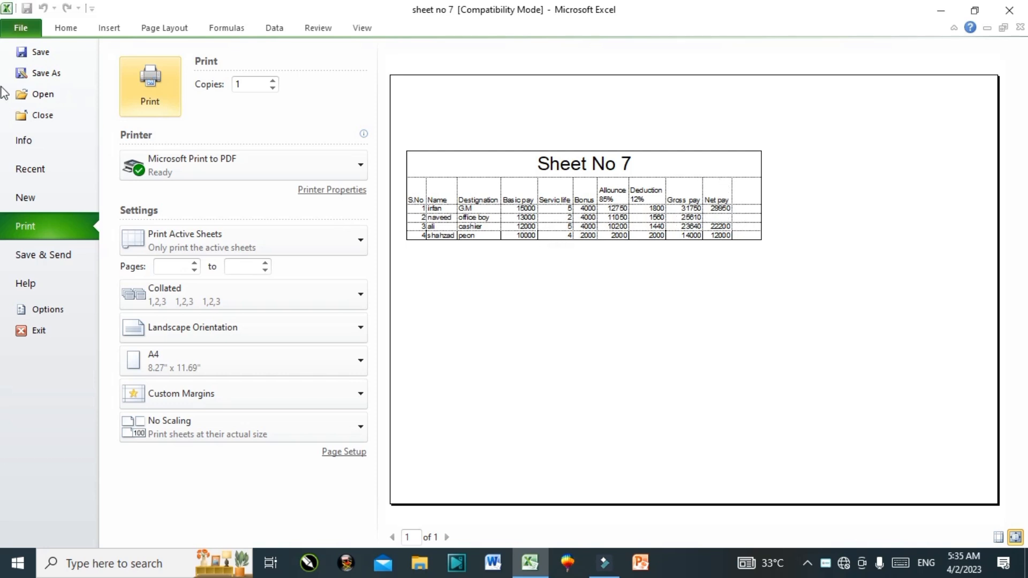
{"action": "left_click", "coordinate": [21, 27]}
Step: Apply all borders to cells A4:J7 of the salary table, leaving out the empty column K
{"action": "left_click", "coordinate": [34, 186]}
{"action": "left_click_drag", "start_coordinate": [59, 188], "coordinate": [447, 246]}
{"action": "left_click", "coordinate": [207, 74]}
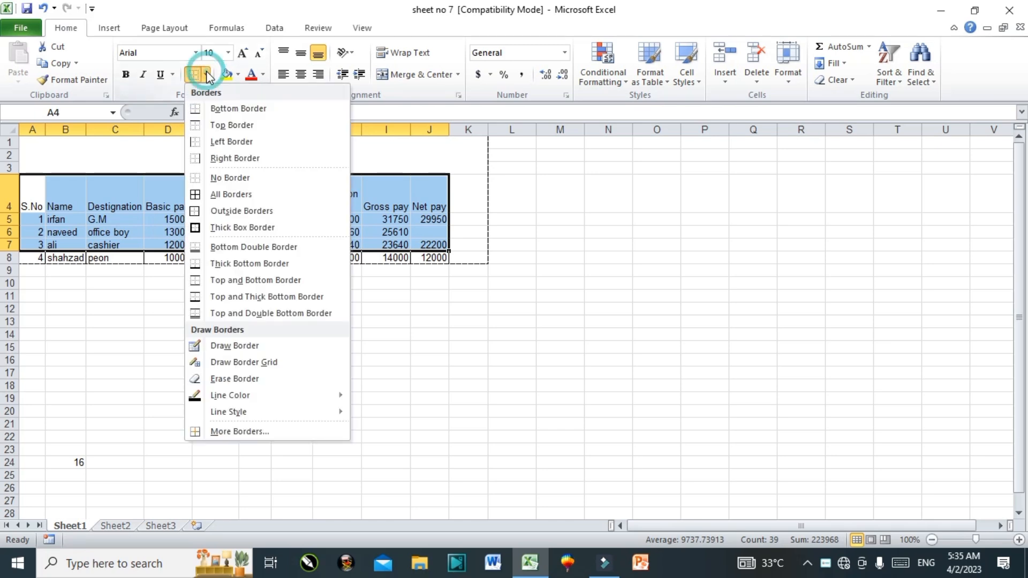
{"action": "left_click", "coordinate": [210, 194]}
{"action": "left_click", "coordinate": [175, 220]}
{"action": "left_click_drag", "start_coordinate": [39, 187], "coordinate": [442, 263]}
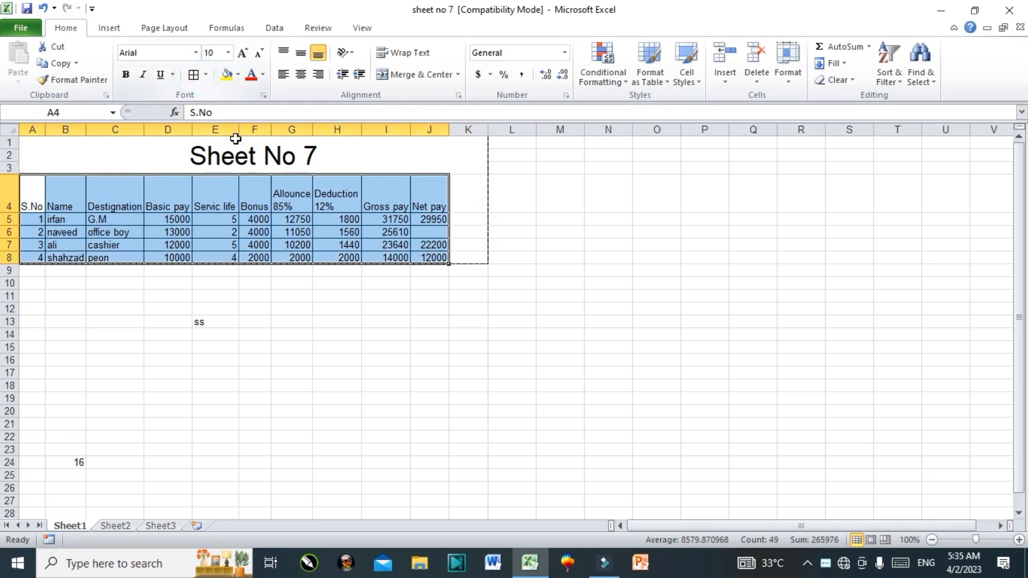
{"action": "left_click", "coordinate": [374, 181]}
Step: Unmerge the Sheet No 7 title and merge and center it across A1:J3
{"action": "left_click", "coordinate": [406, 154]}
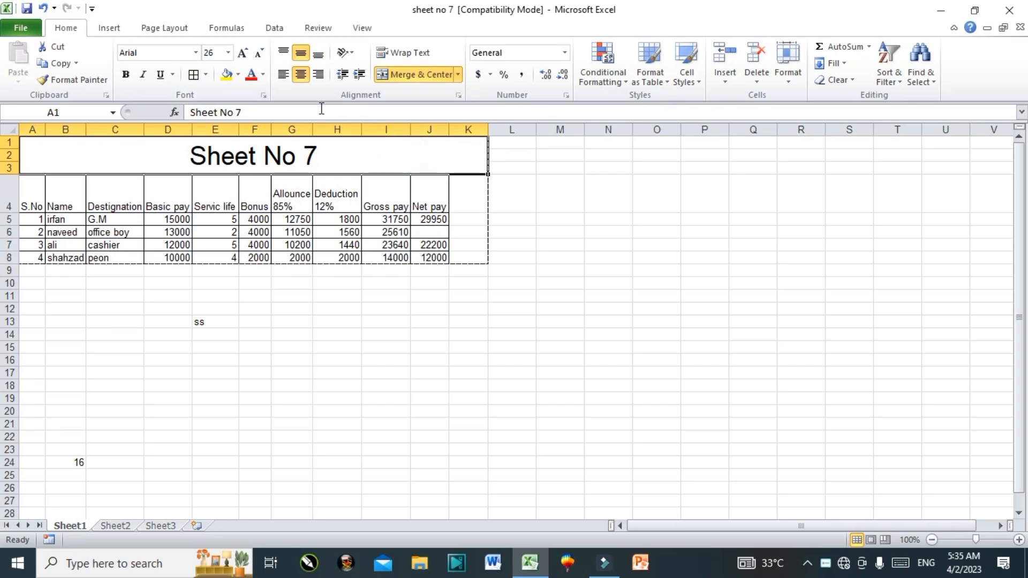
{"action": "left_click", "coordinate": [397, 80]}
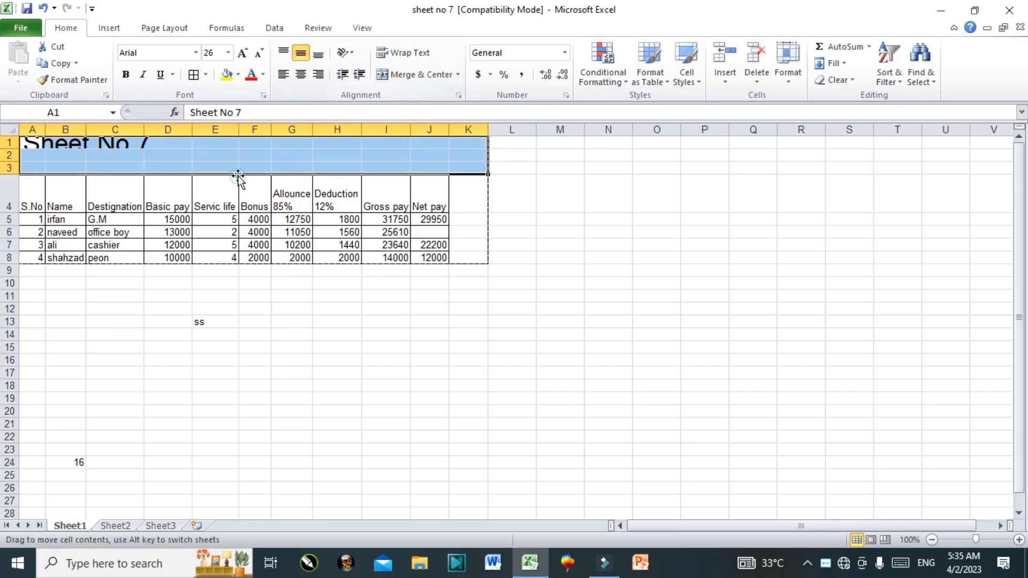
{"action": "left_click", "coordinate": [186, 158]}
{"action": "left_click_drag", "start_coordinate": [29, 143], "coordinate": [436, 158]}
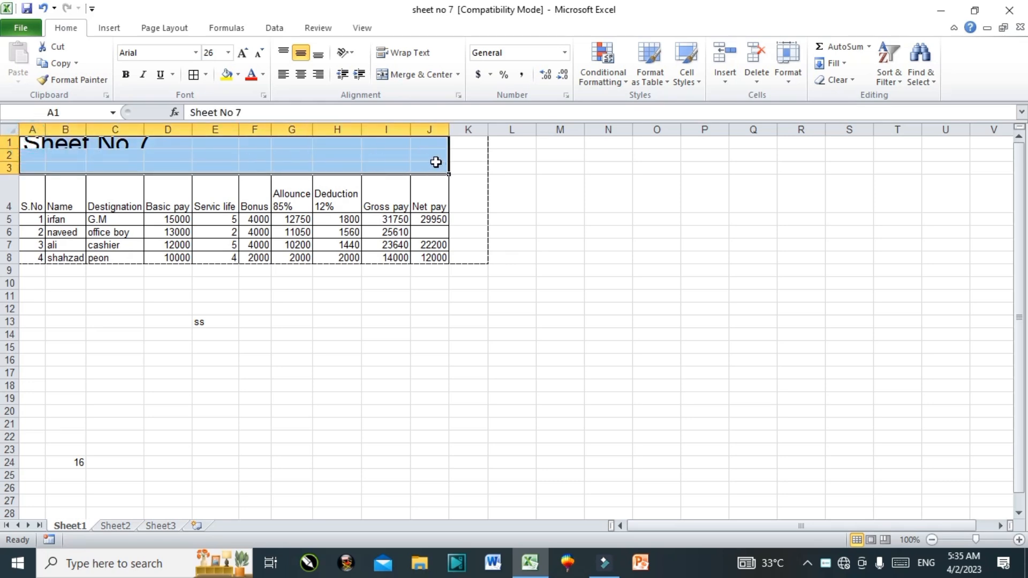
{"action": "left_click", "coordinate": [418, 75]}
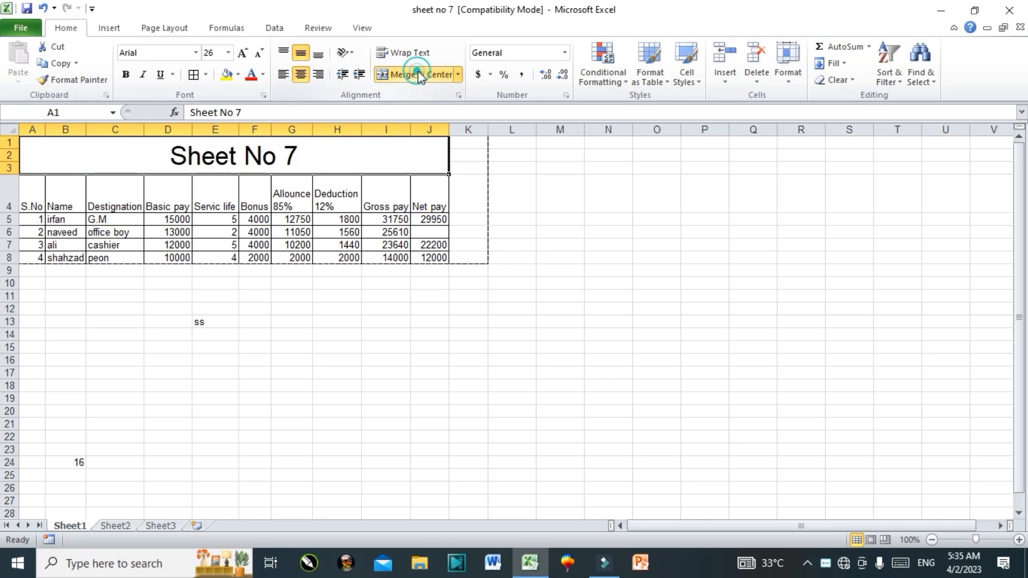
{"action": "double_click", "coordinate": [304, 158]}
{"action": "triple_click", "coordinate": [305, 160]}
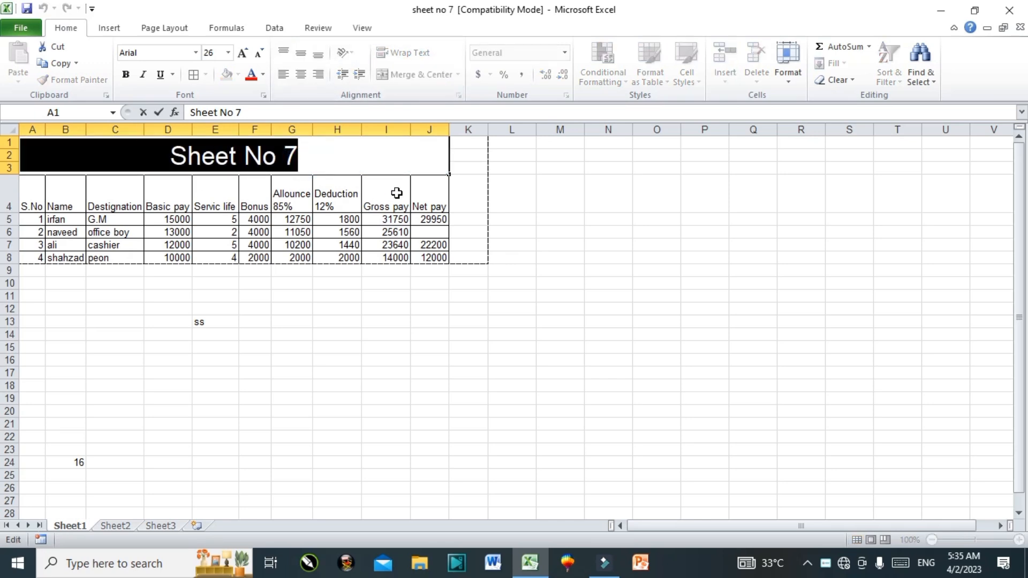
{"action": "left_click", "coordinate": [442, 185]}
Step: Set the print area to the title and salary table in A1:J8
{"action": "left_click_drag", "start_coordinate": [87, 159], "coordinate": [160, 259]}
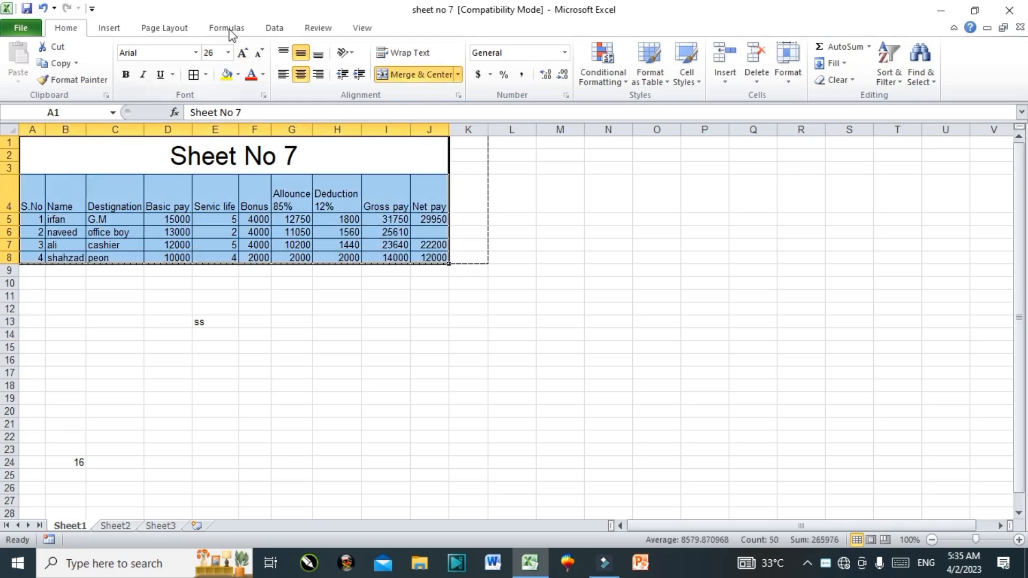
{"action": "left_click", "coordinate": [171, 28]}
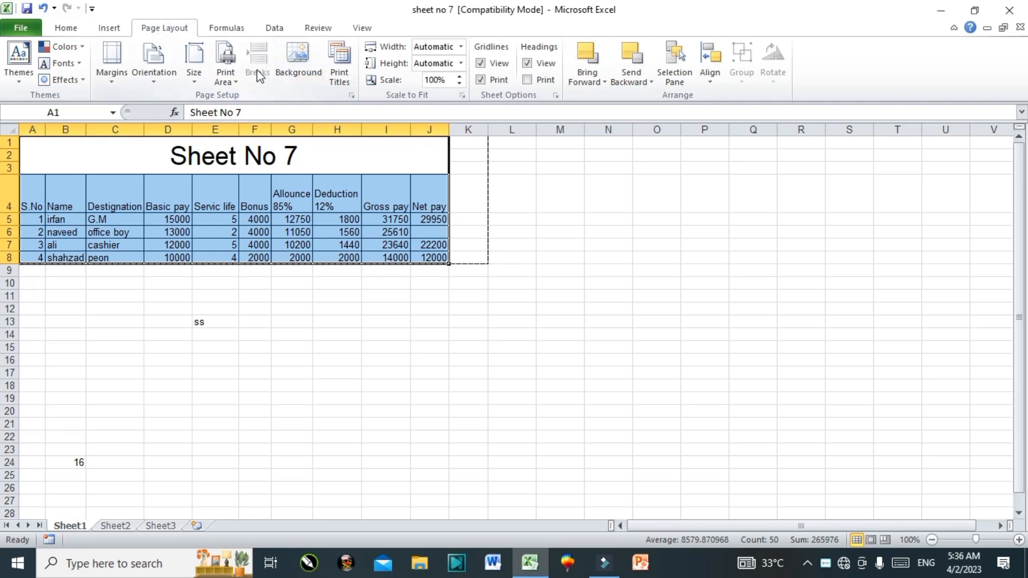
{"action": "left_click", "coordinate": [232, 75]}
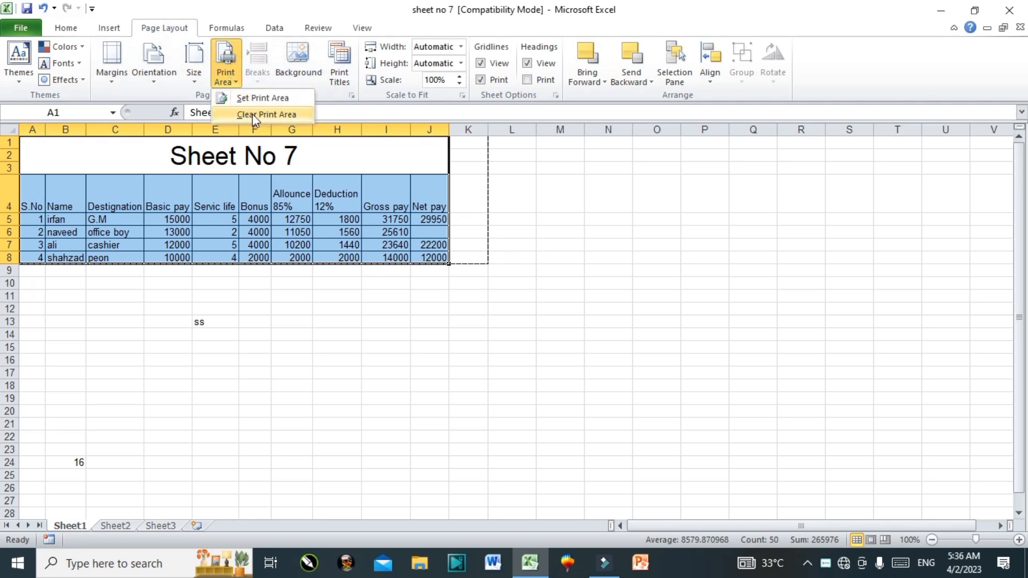
{"action": "left_click", "coordinate": [263, 98]}
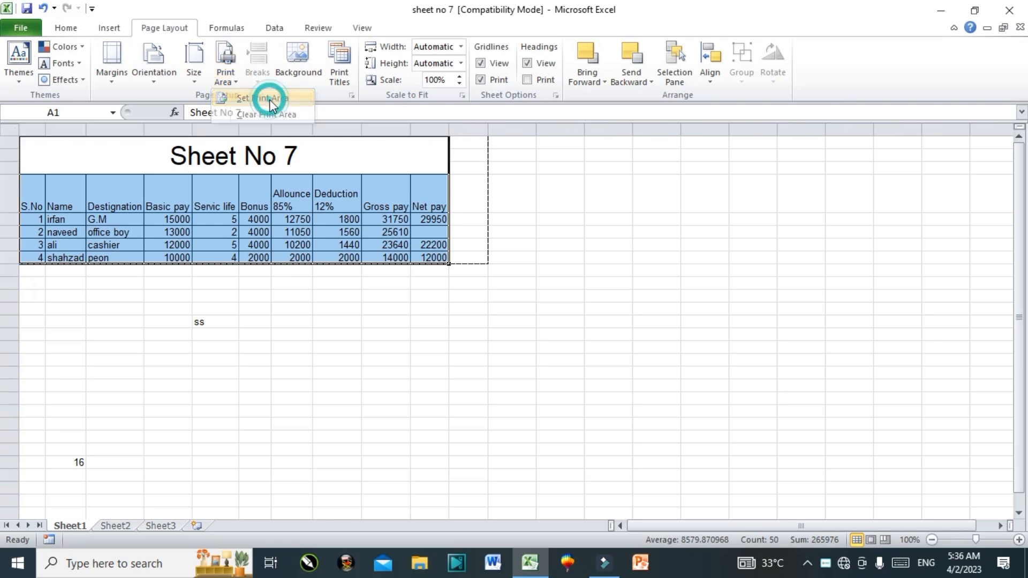
Step: Check the new print area in the print preview and return to the sheet
{"action": "left_click", "coordinate": [310, 166]}
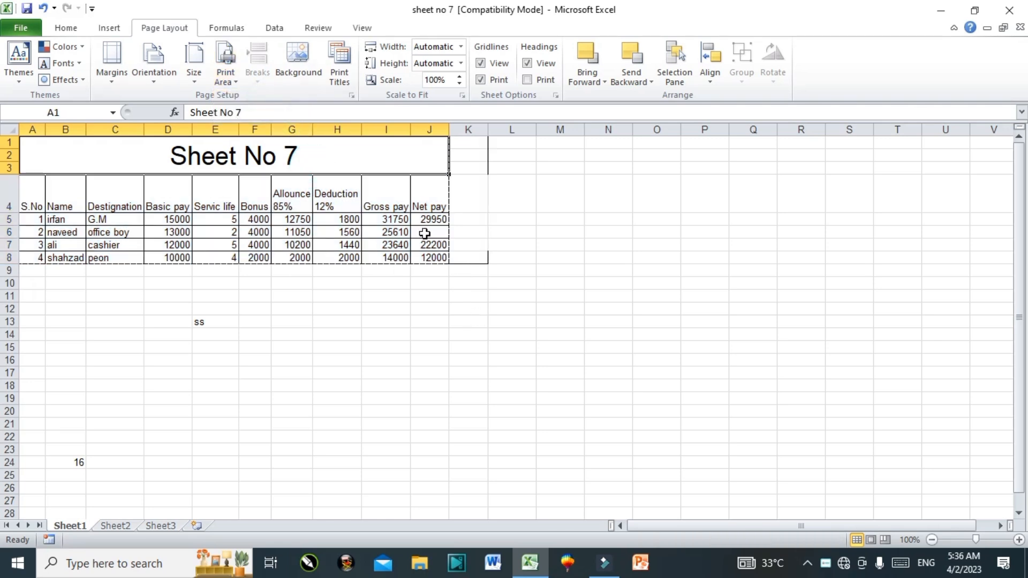
{"action": "key", "text": "ctrl+p"}
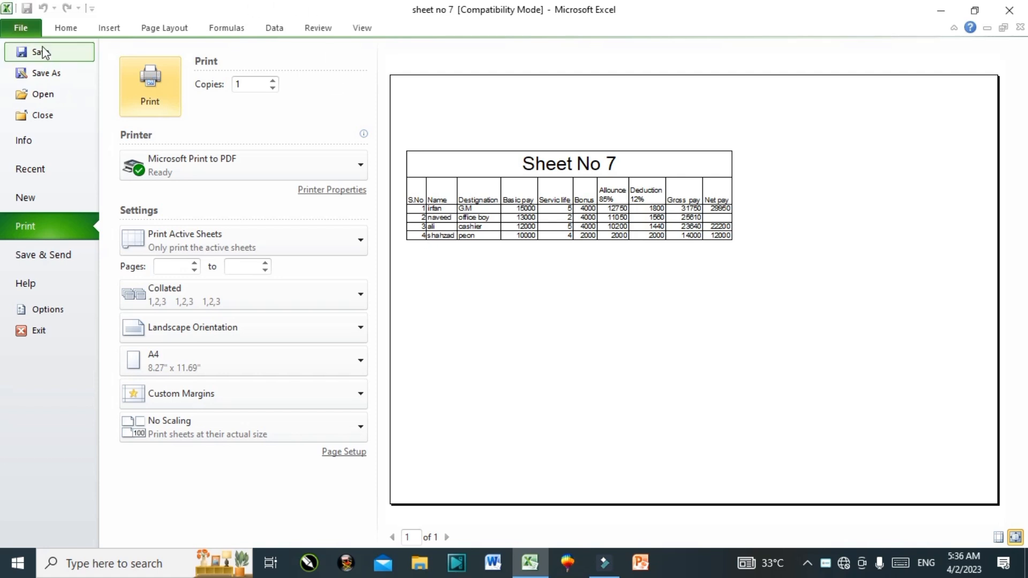
{"action": "left_click", "coordinate": [20, 28]}
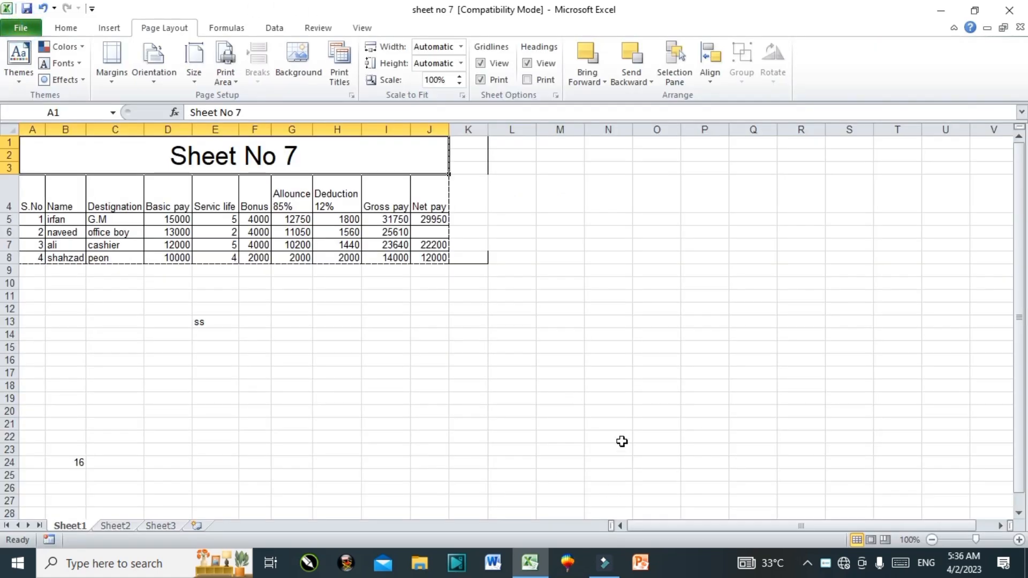